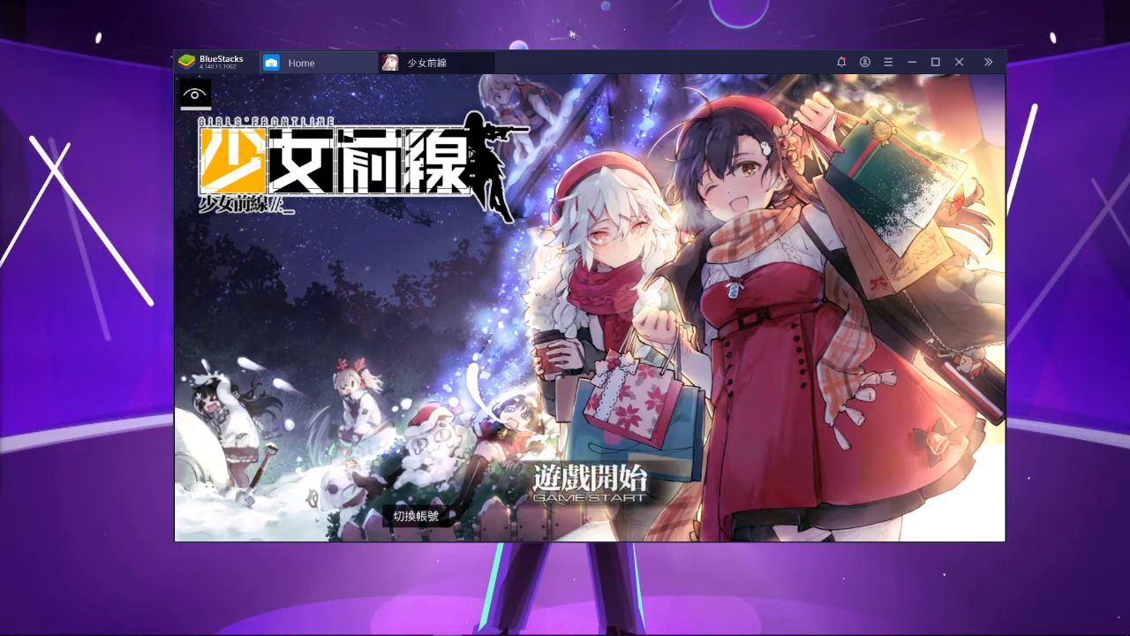
Step: Nudge the BlueStacks window left and tap GAME START on the Girls' Frontline title screen
drag(605, 58, 592, 54)
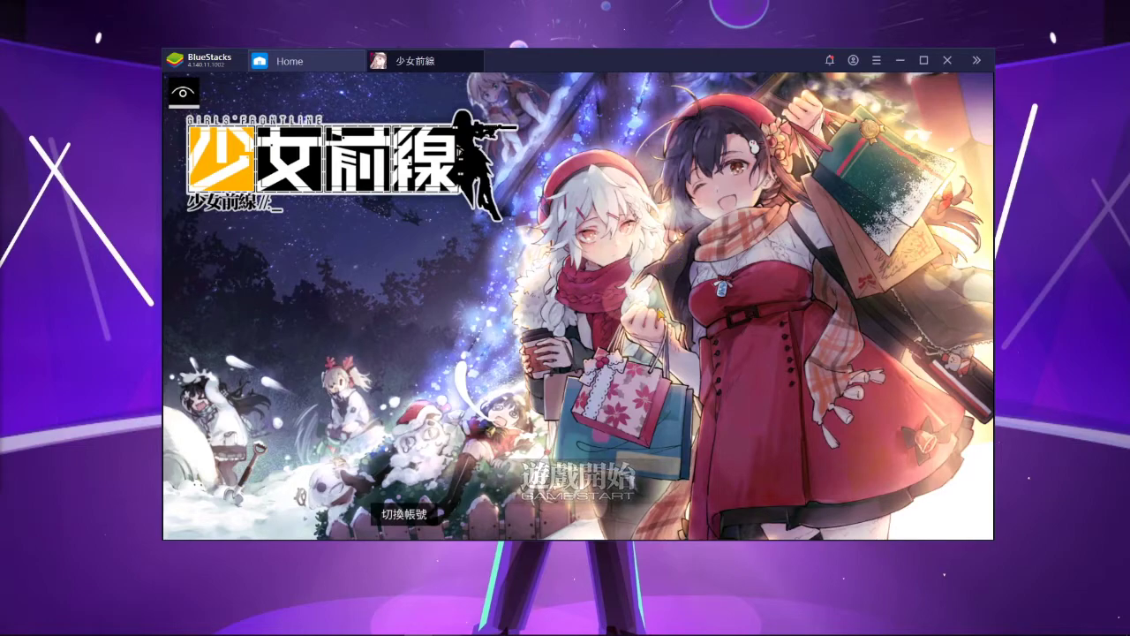
click(624, 413)
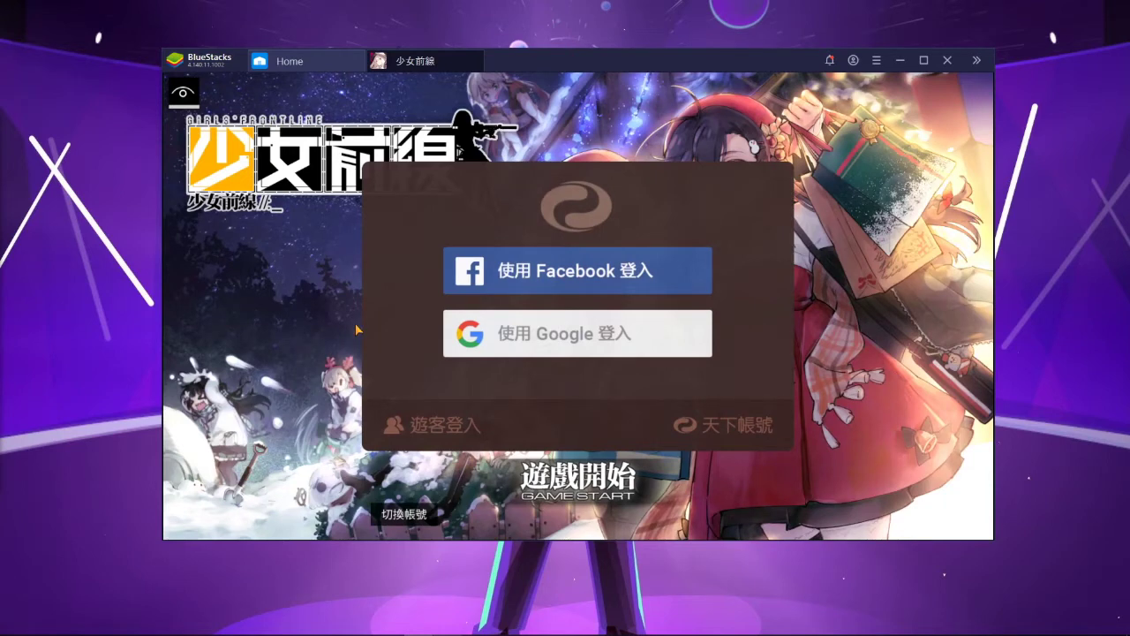
Step: Go to the BlueStacks home screen, open Media Manager and explore the sdcard storage
click(322, 69)
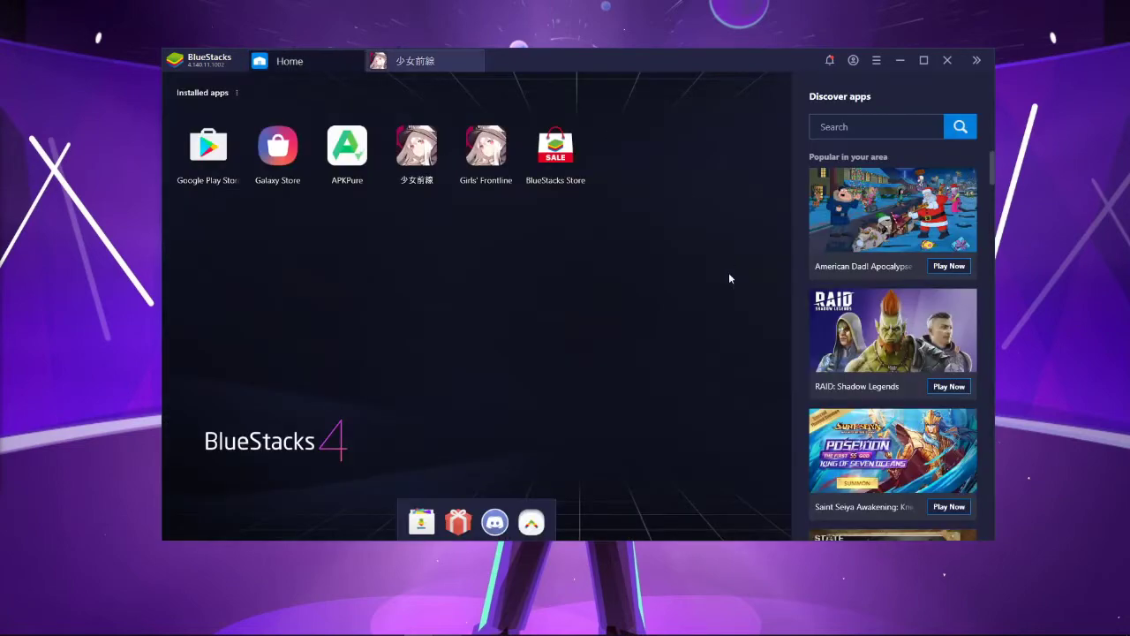
click(532, 523)
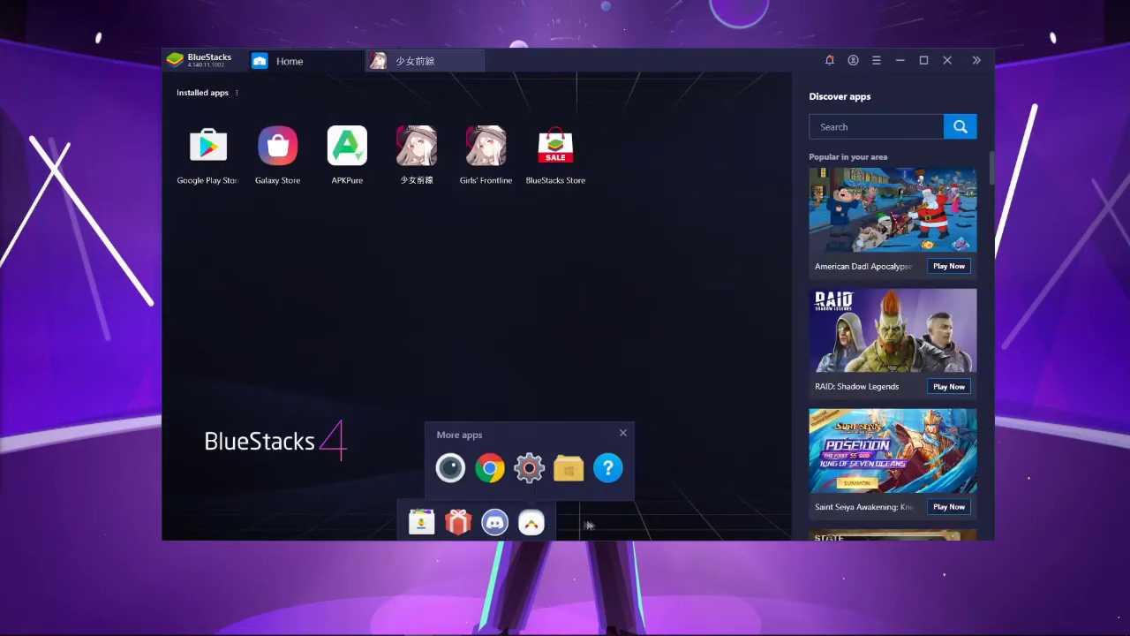
click(571, 477)
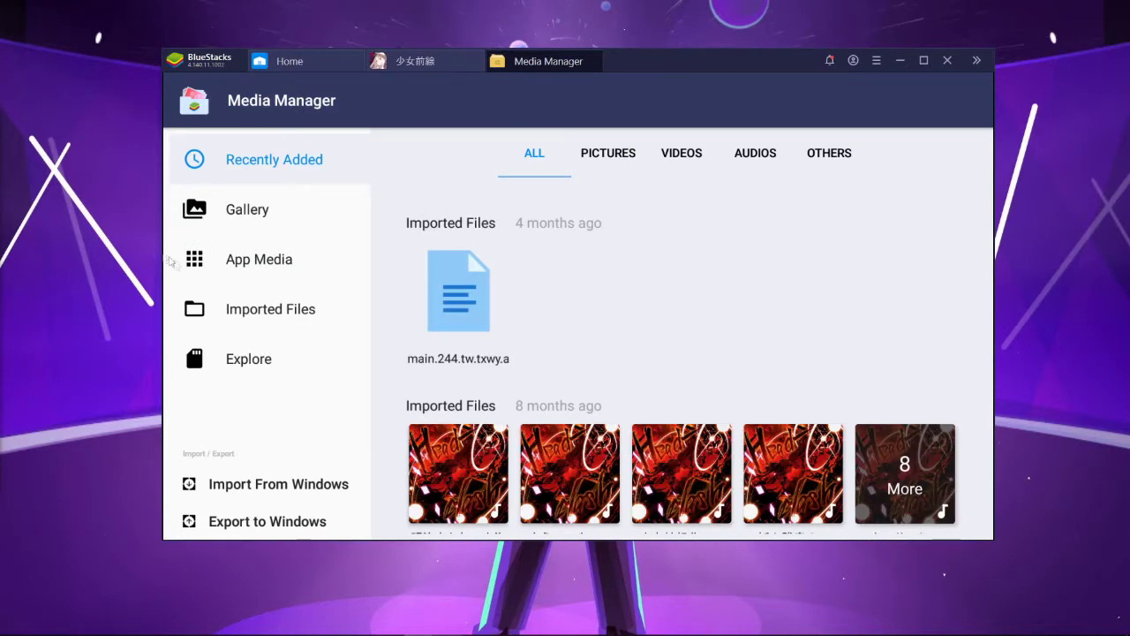
click(245, 363)
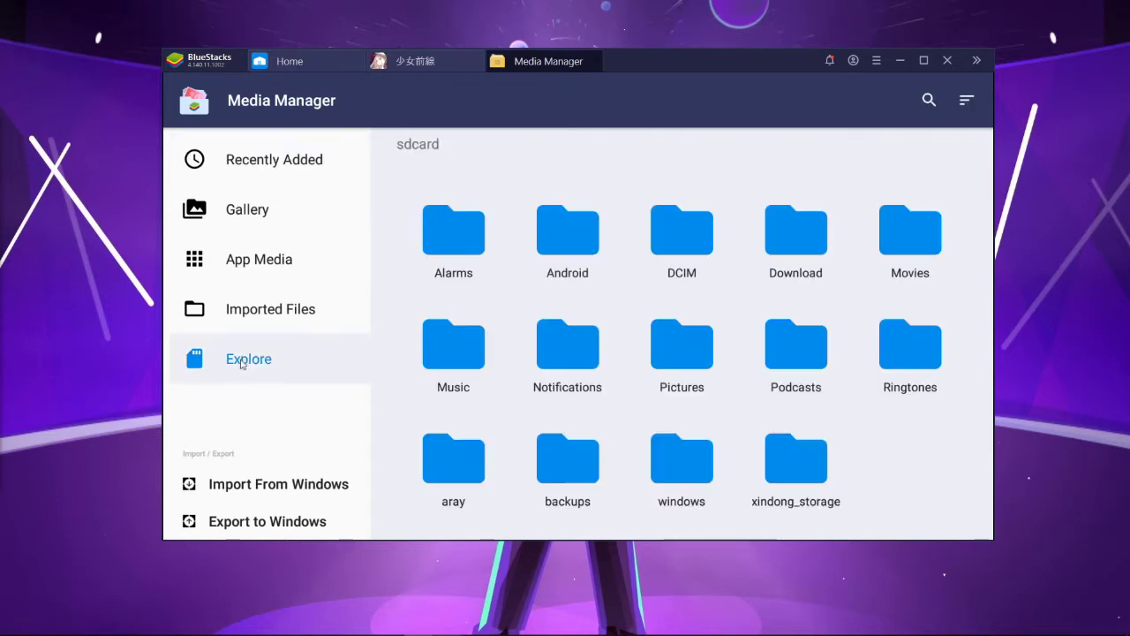
Step: Navigate into Android > data > tw.txwy.and.snqx > files > Android > New
click(542, 247)
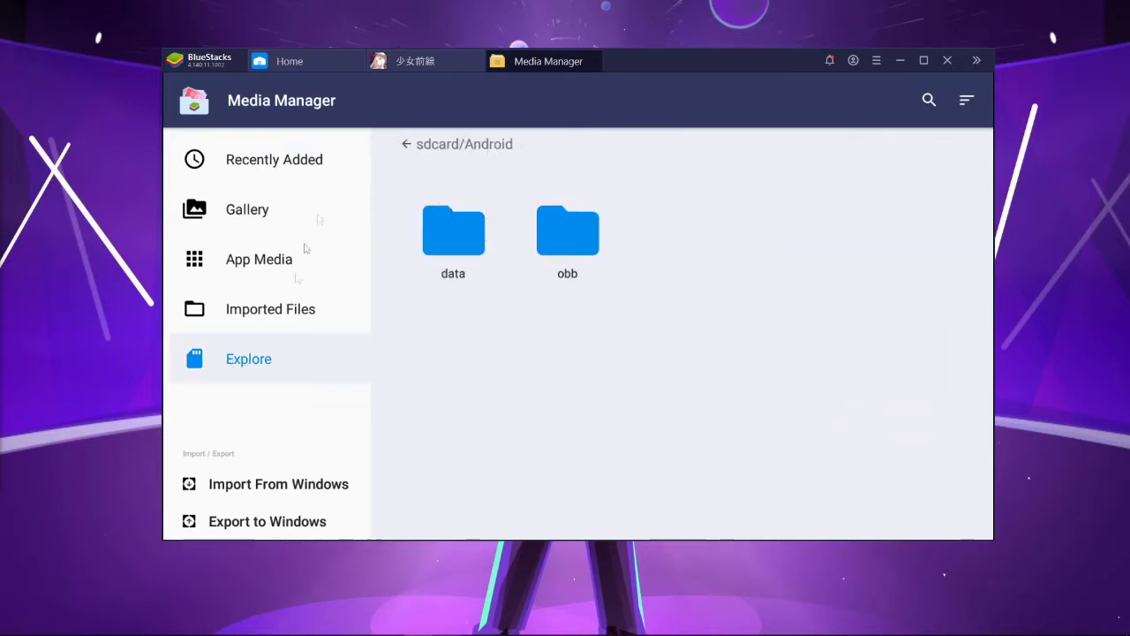
click(465, 236)
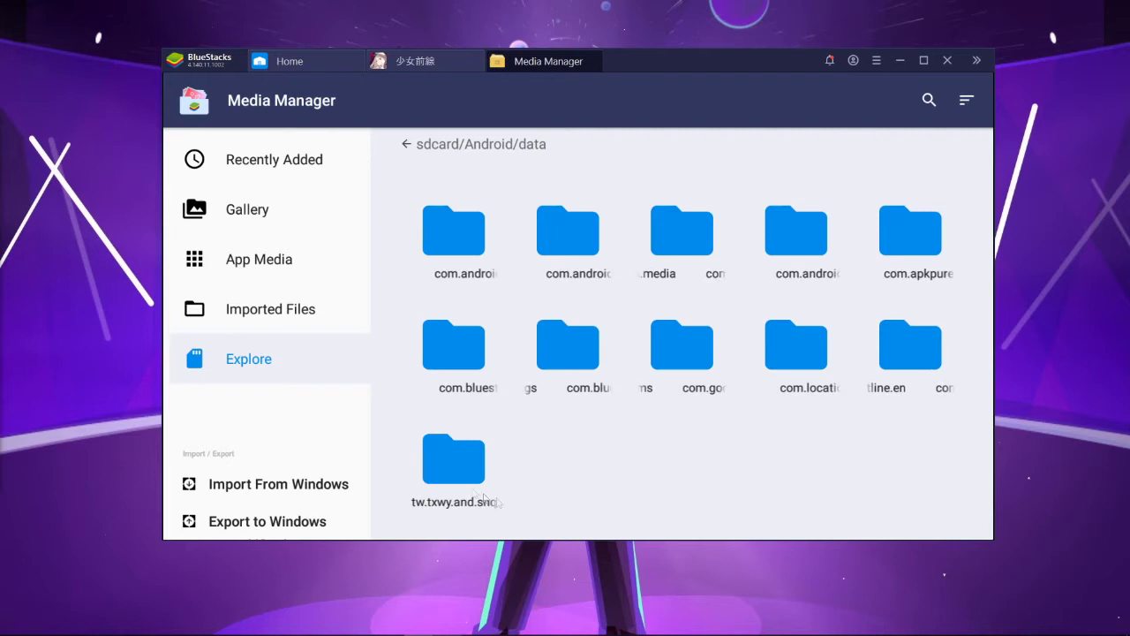
click(461, 475)
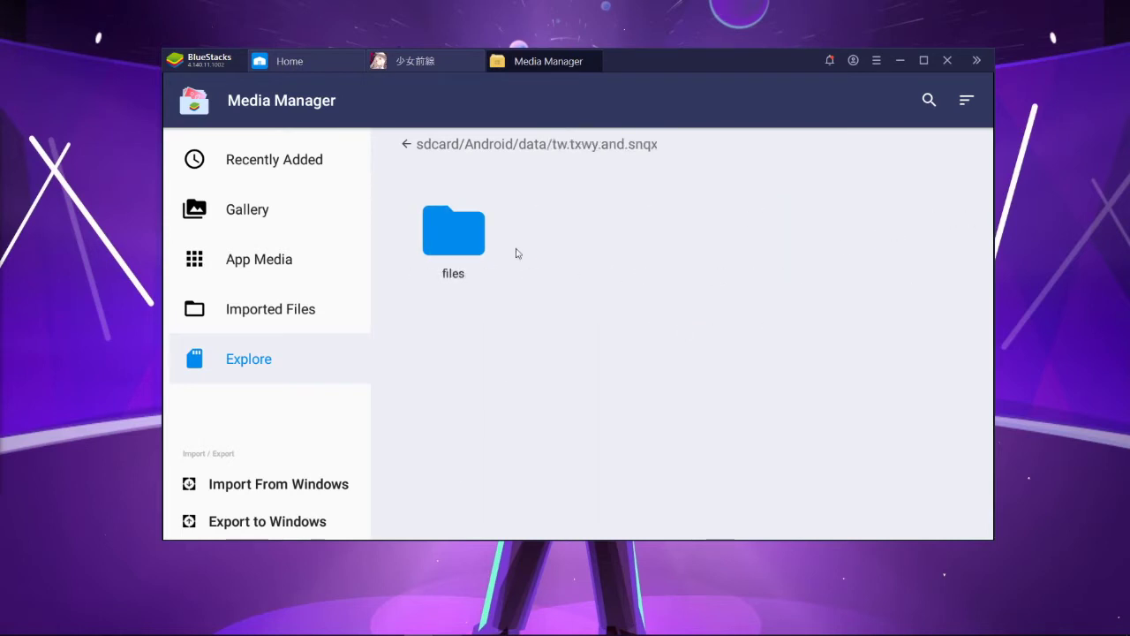
click(443, 234)
click(454, 219)
click(409, 144)
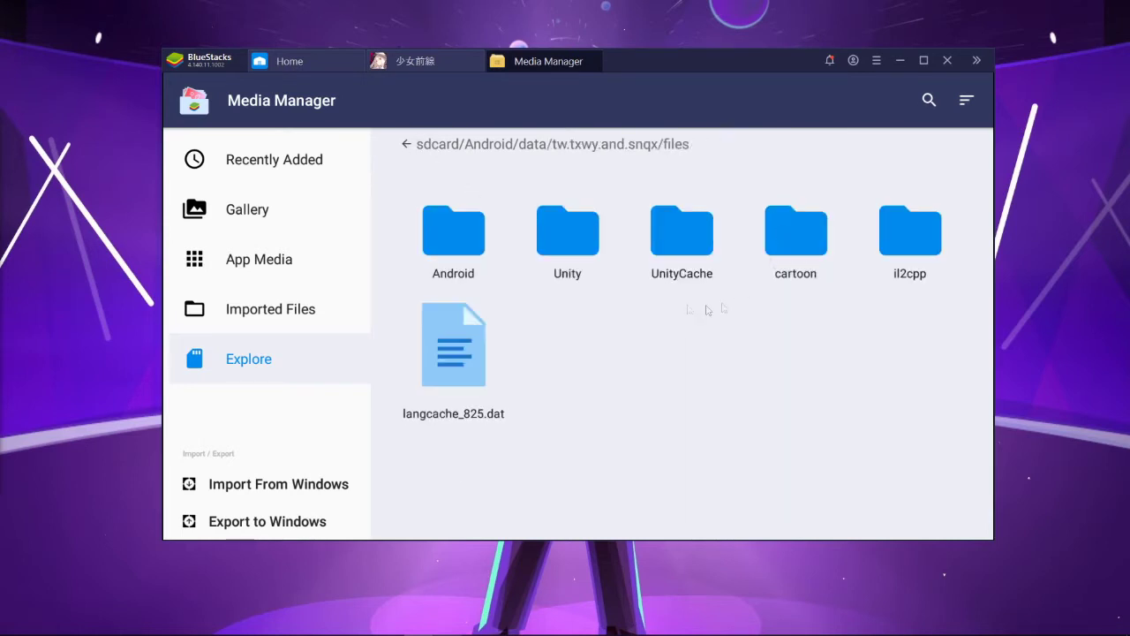
click(475, 212)
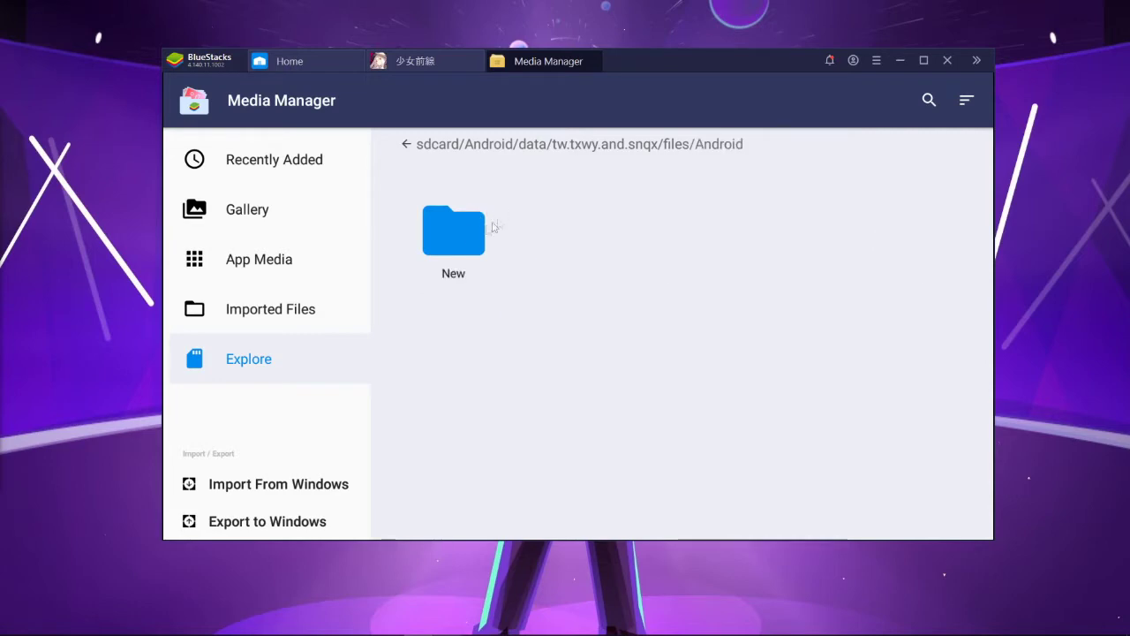
click(475, 211)
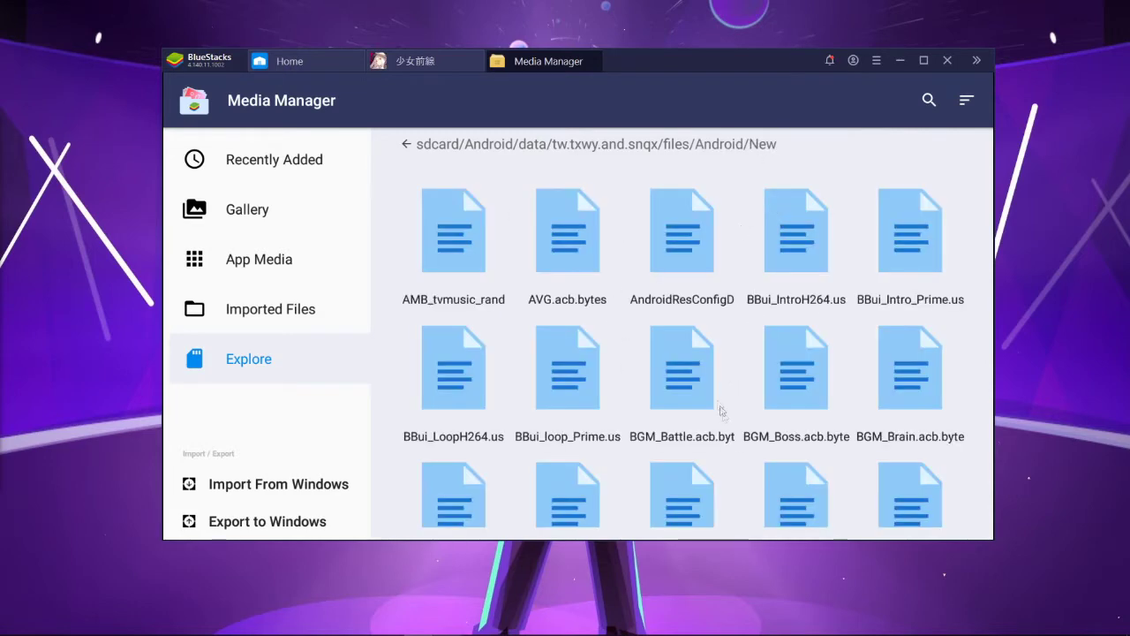
Step: Scroll through the New folder's files, briefly selecting and then deselecting three character files
scroll(727, 437, down, 5)
scroll(727, 437, down, 20)
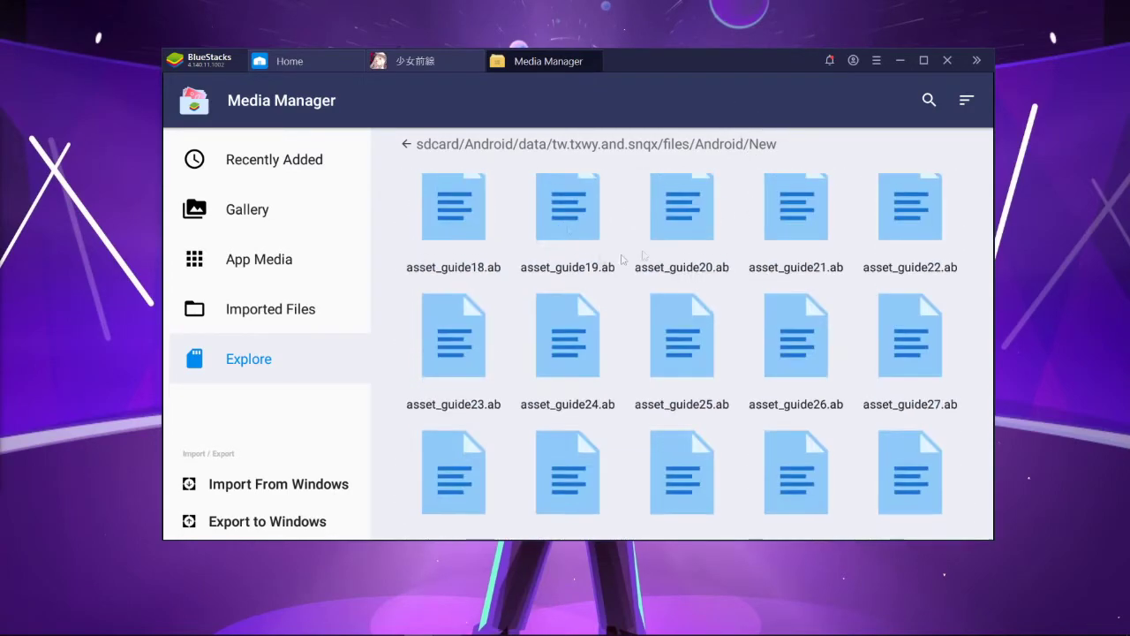
scroll(750, 265, up, 5)
scroll(704, 336, up, 5)
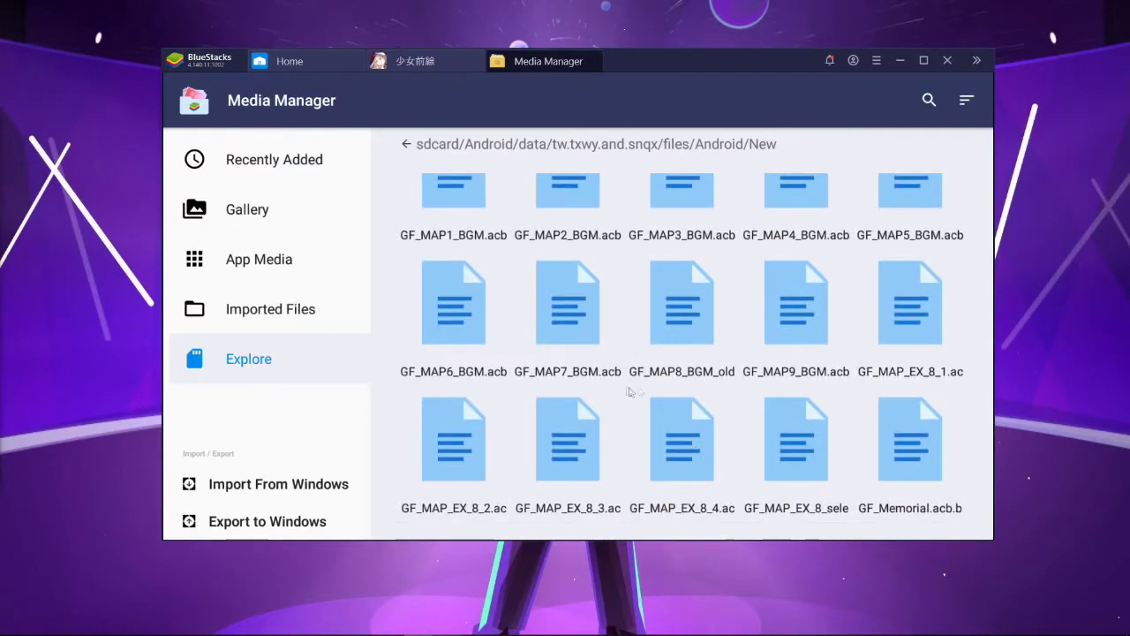
scroll(701, 365, down, 5)
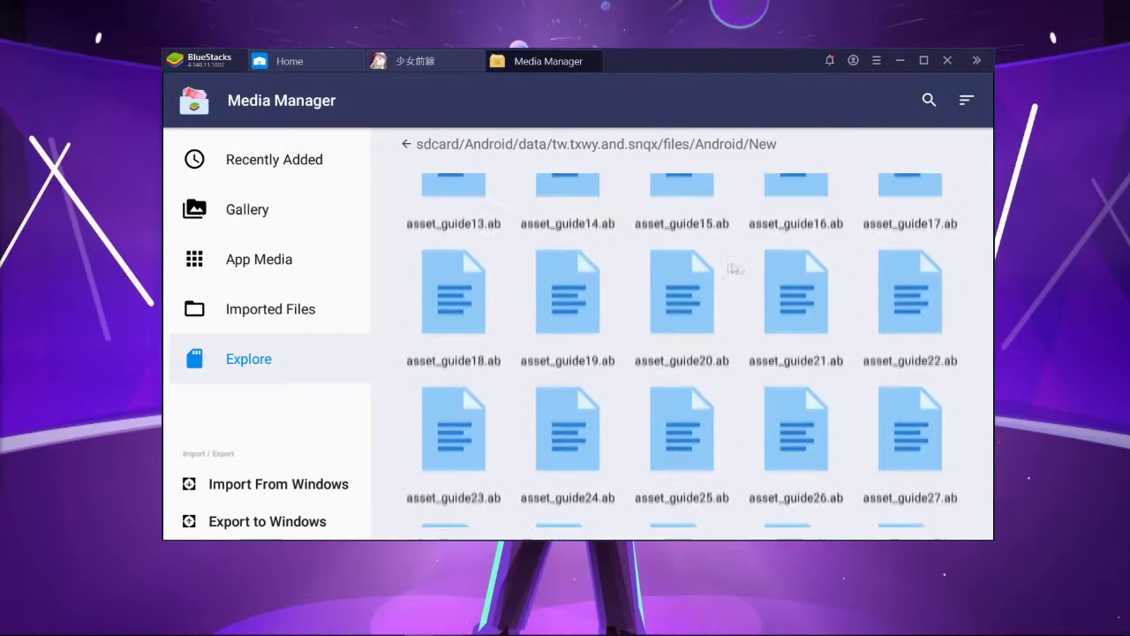
scroll(749, 267, down, 10)
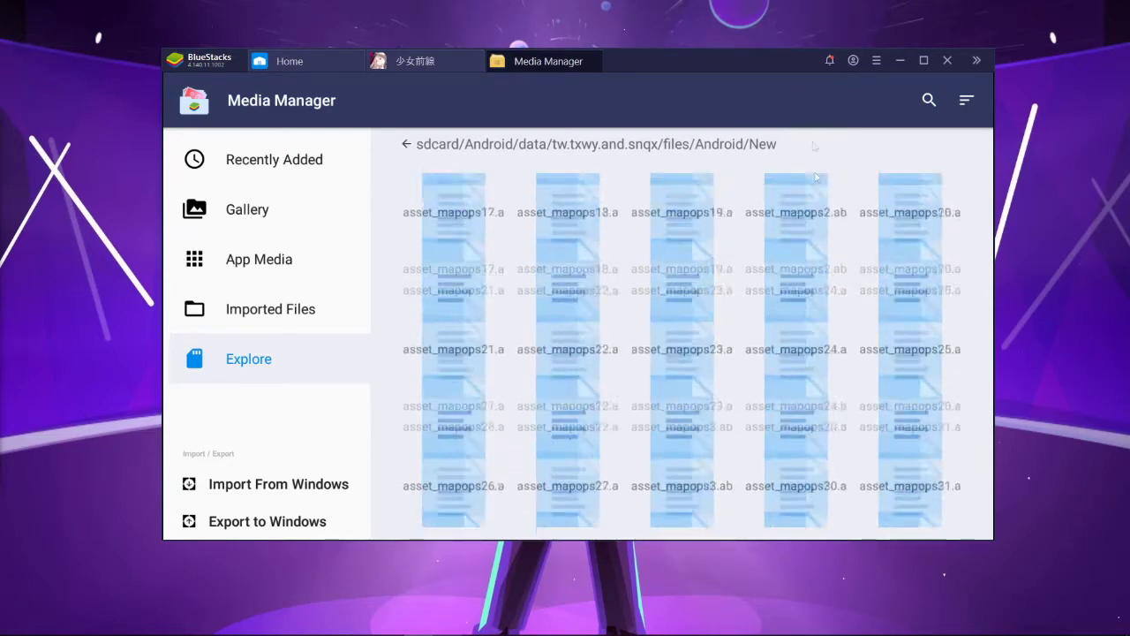
scroll(793, 228, down, 10)
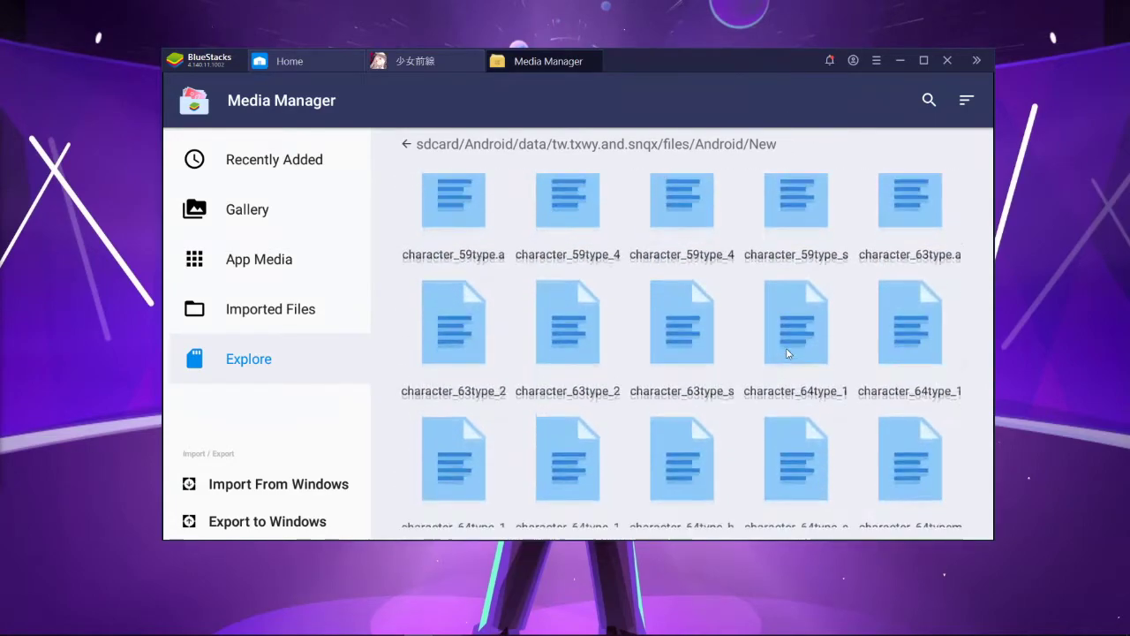
scroll(793, 227, up, 2)
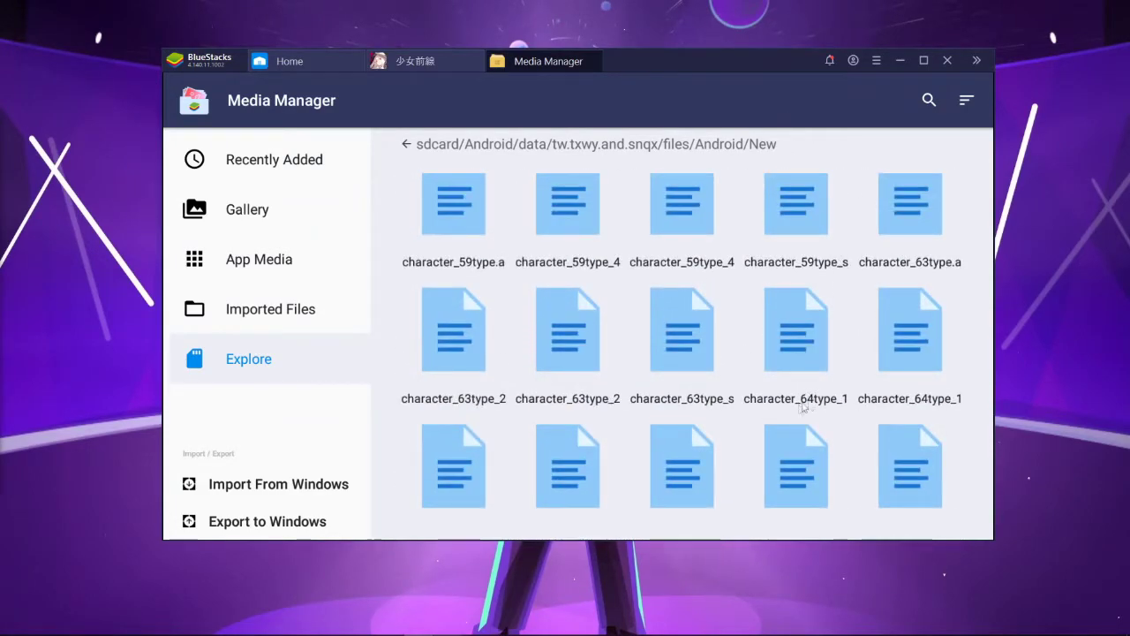
scroll(804, 406, down, 5)
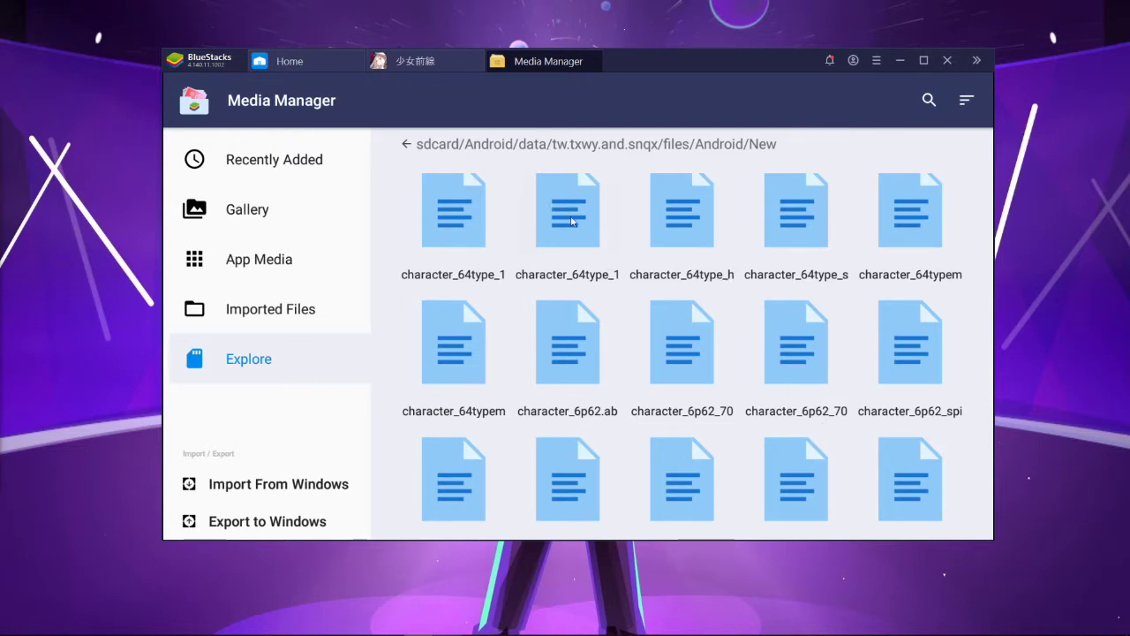
click(571, 221)
click(453, 212)
click(682, 212)
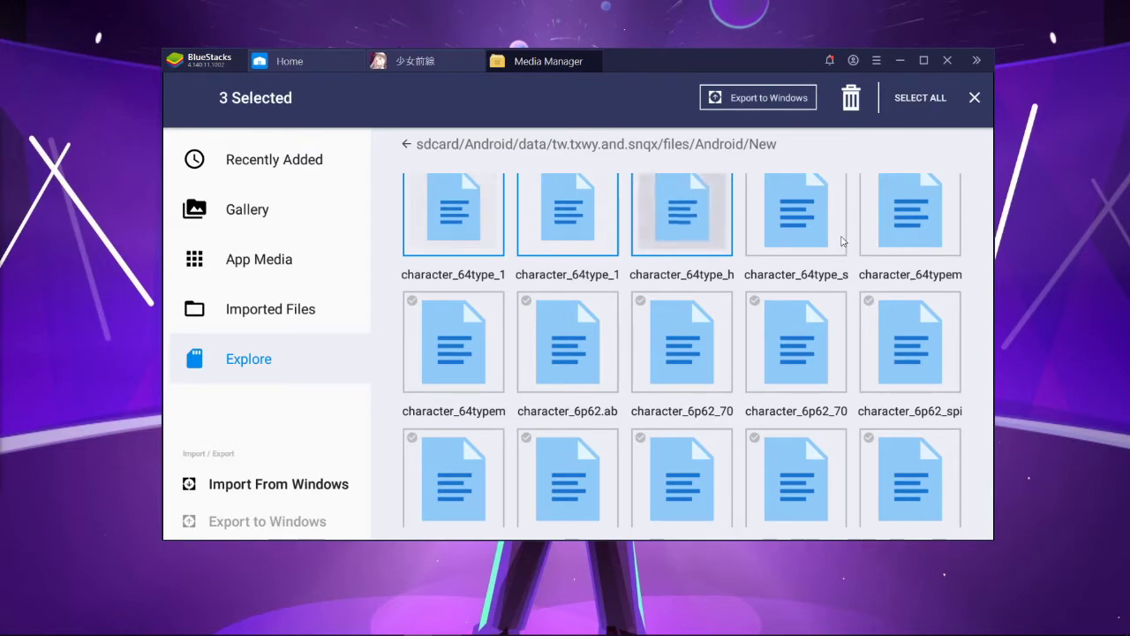
click(706, 215)
click(567, 212)
click(453, 212)
Step: Scroll the file grid to bring the asset_login1.ab row into view
scroll(679, 354, down, 5)
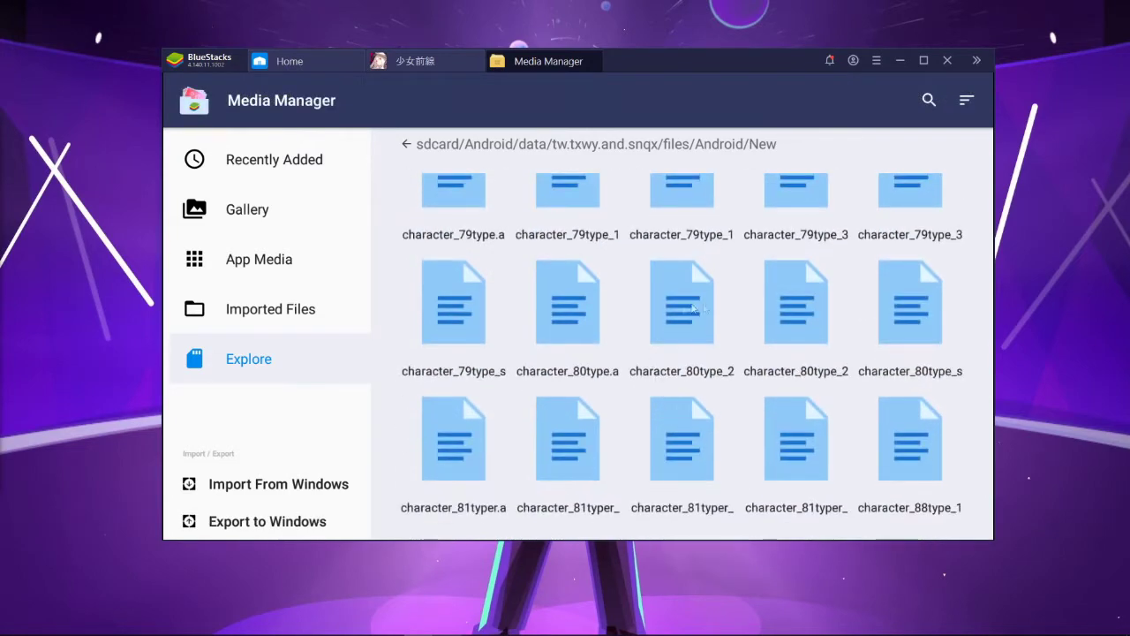
scroll(732, 333, down, 15)
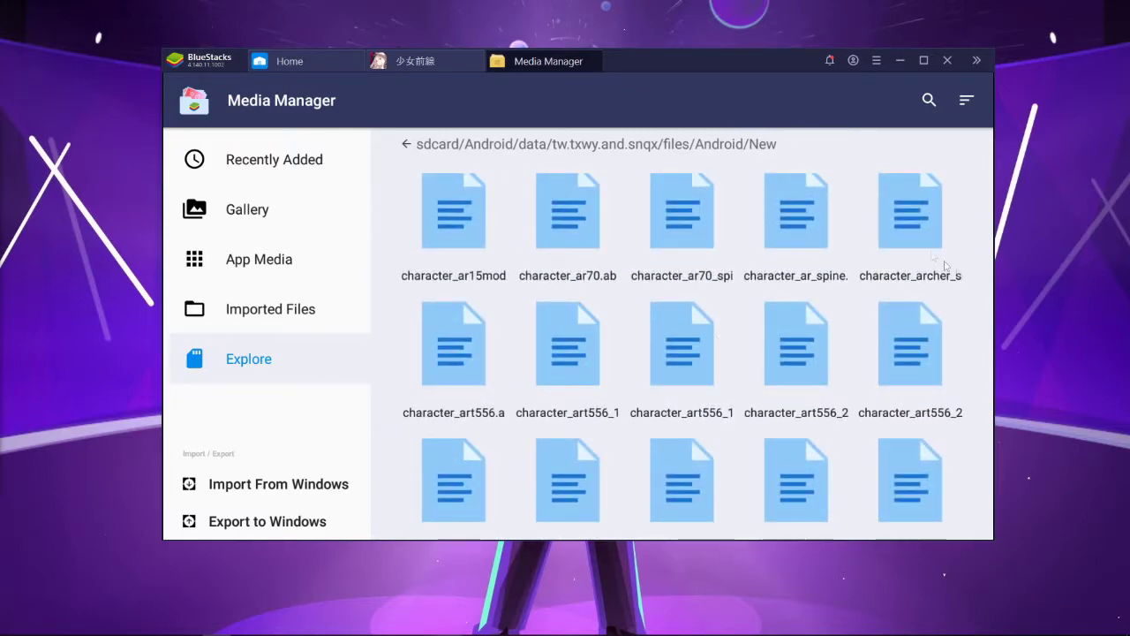
scroll(821, 360, up, 10)
scroll(821, 360, up, 15)
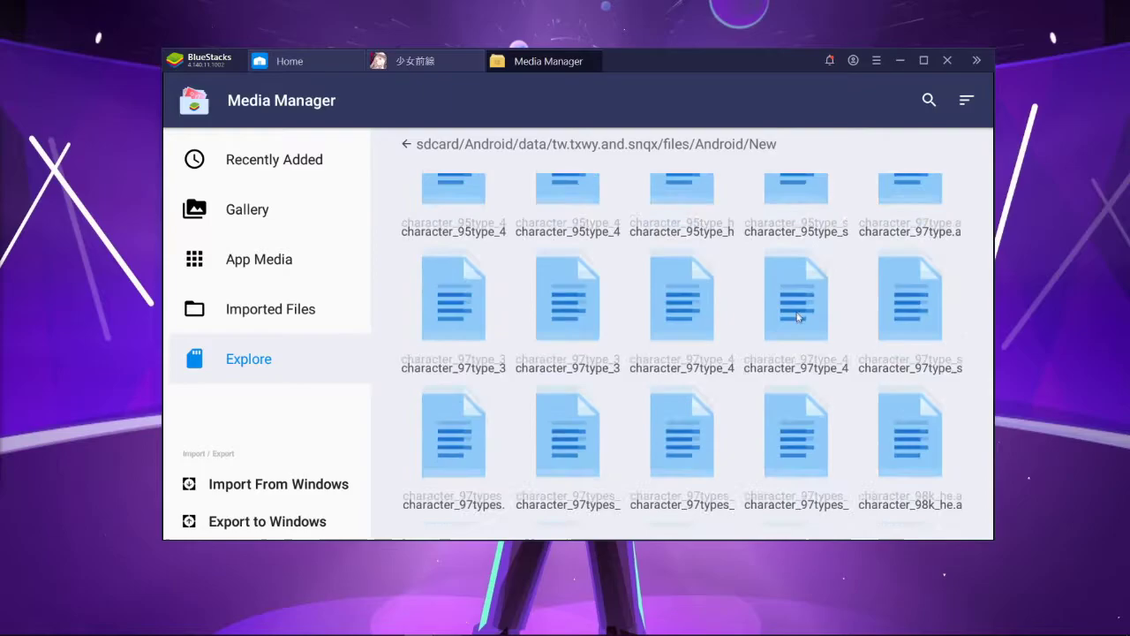
scroll(694, 471, up, 10)
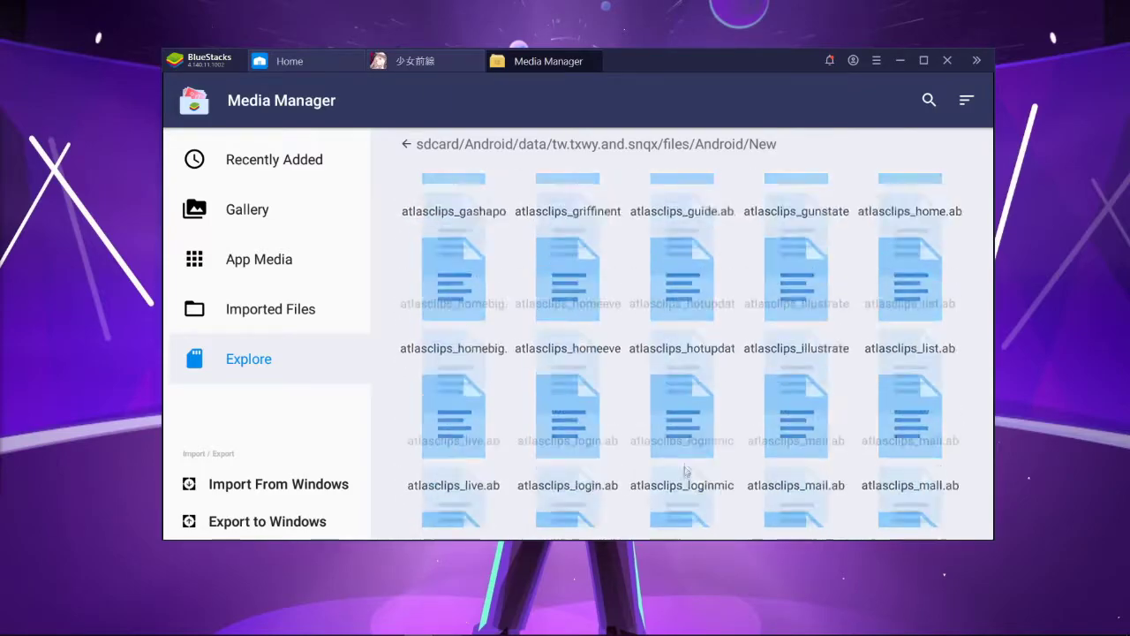
scroll(693, 389, up, 10)
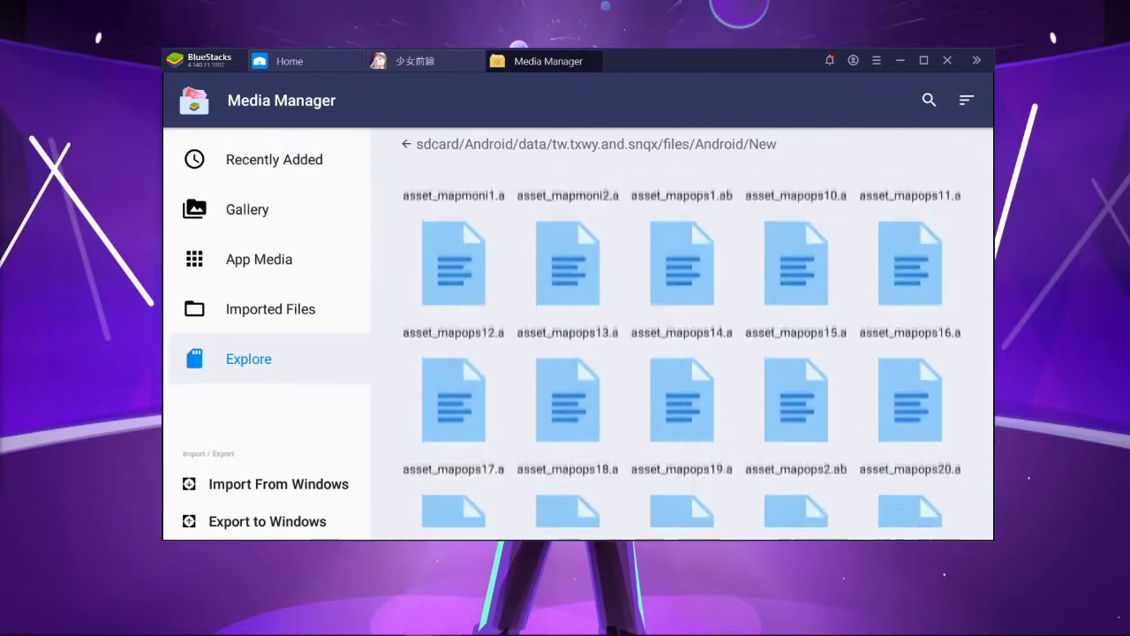
scroll(715, 358, down, 1)
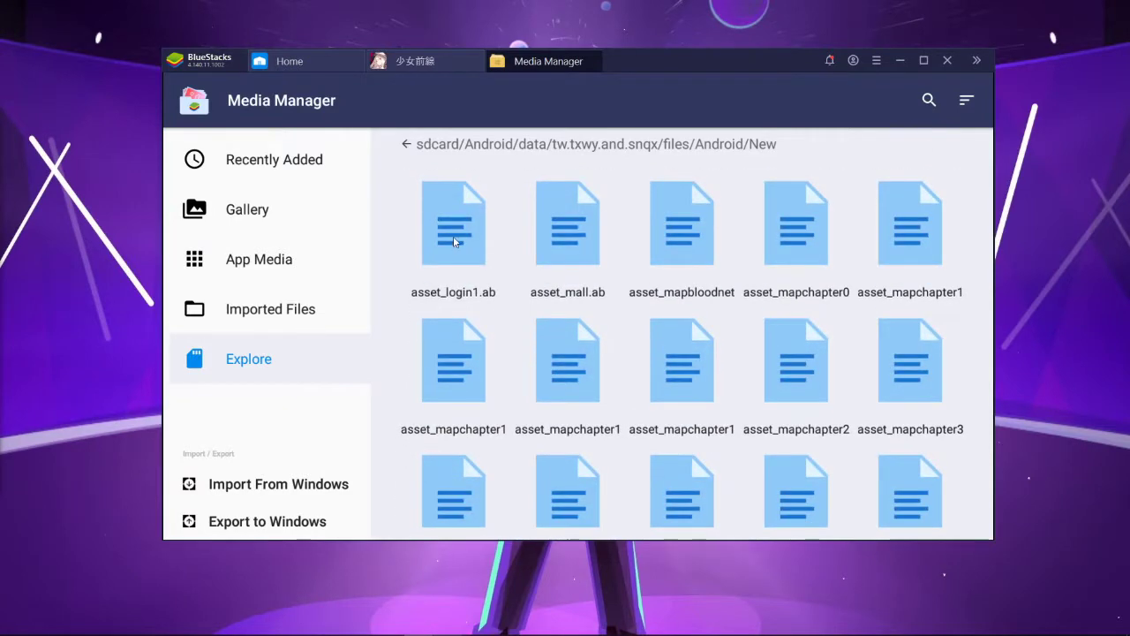
Step: Select asset_login1.ab and export it to the Windows Desktop folder
click(453, 237)
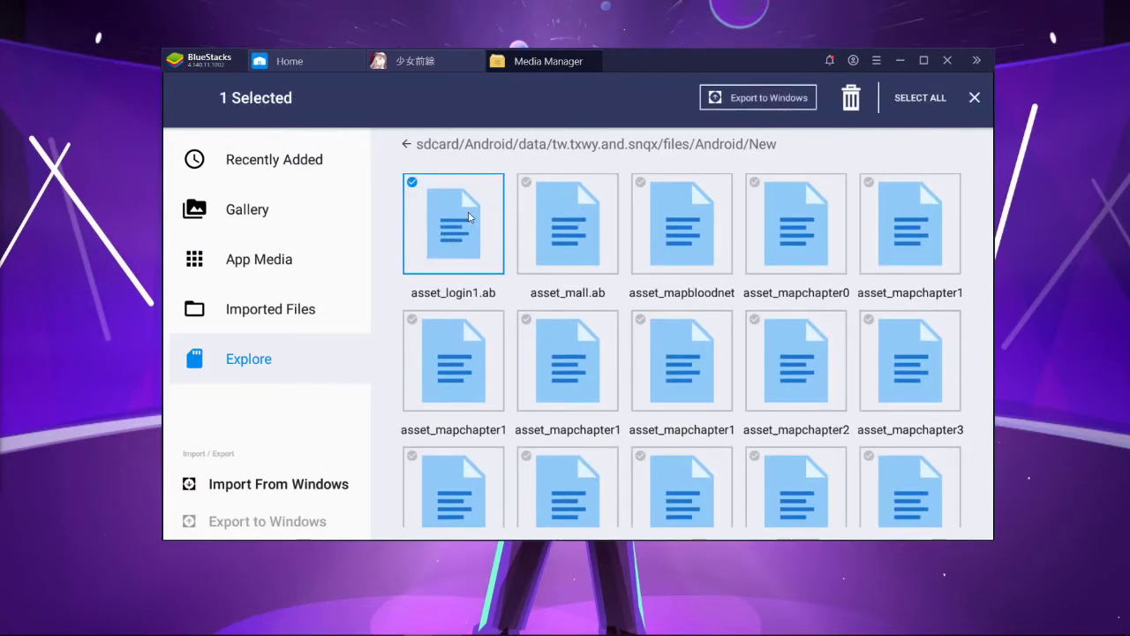
click(465, 212)
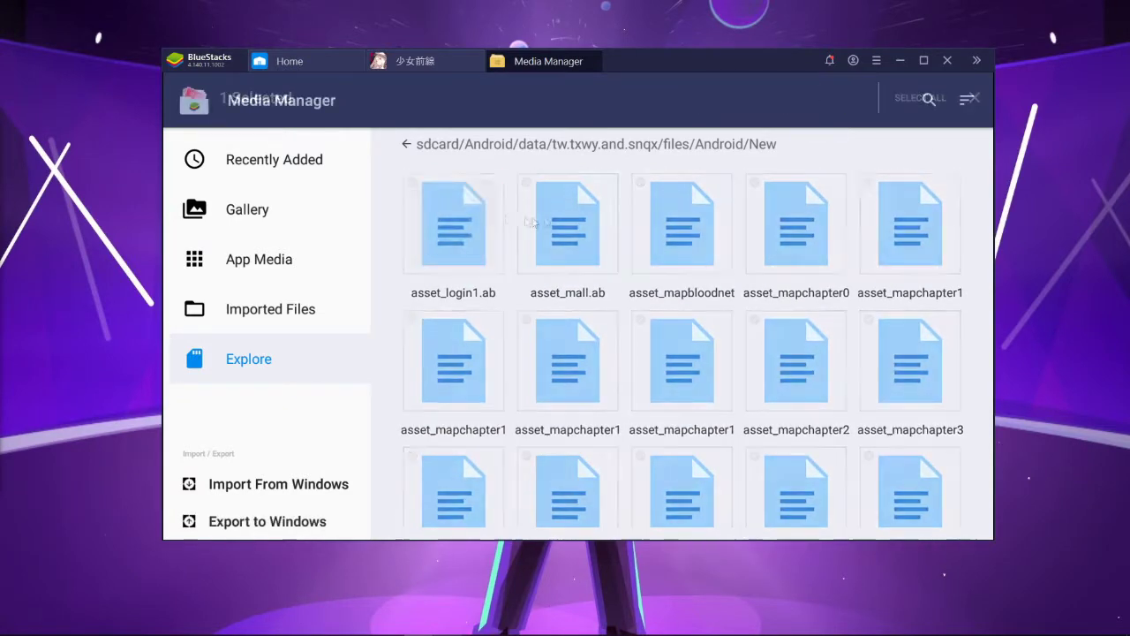
click(435, 232)
click(755, 104)
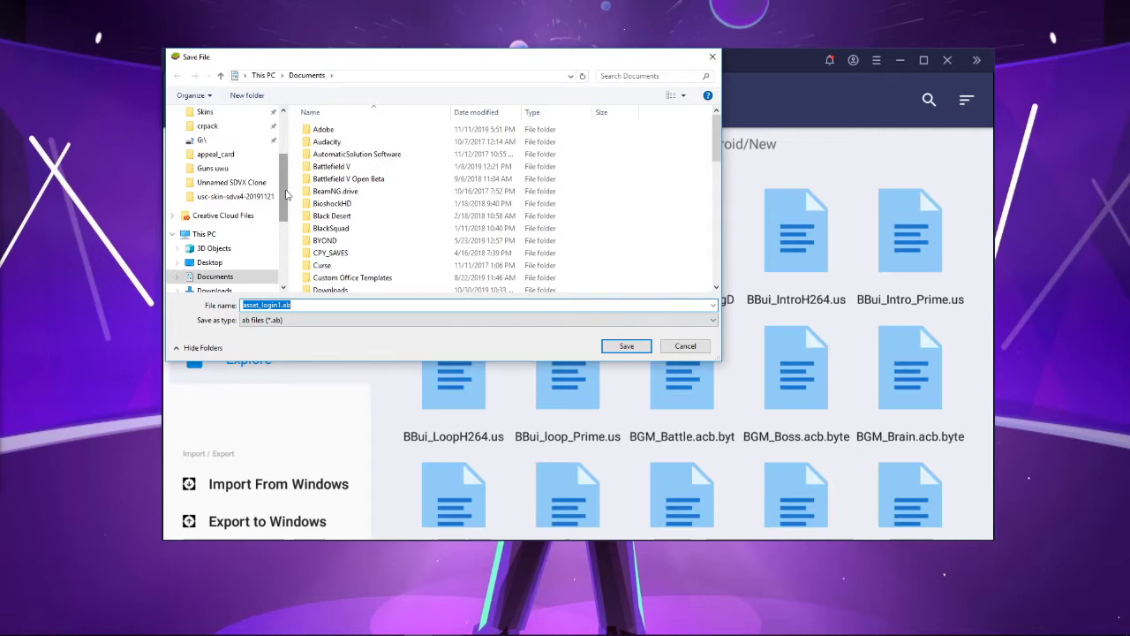
drag(286, 194, 286, 150)
click(209, 135)
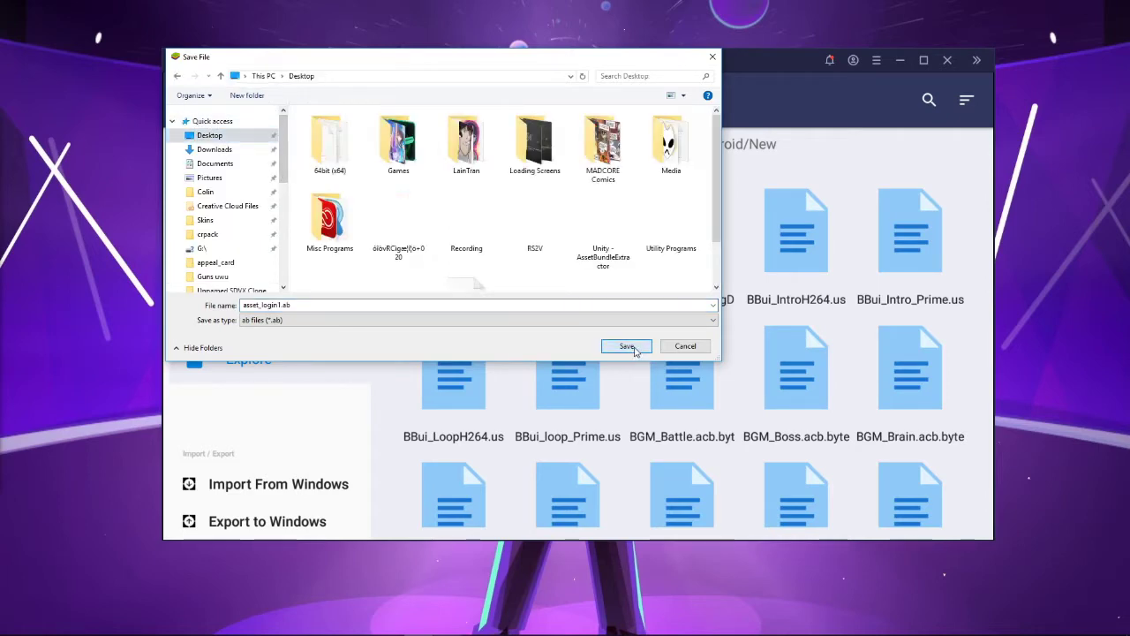
click(626, 346)
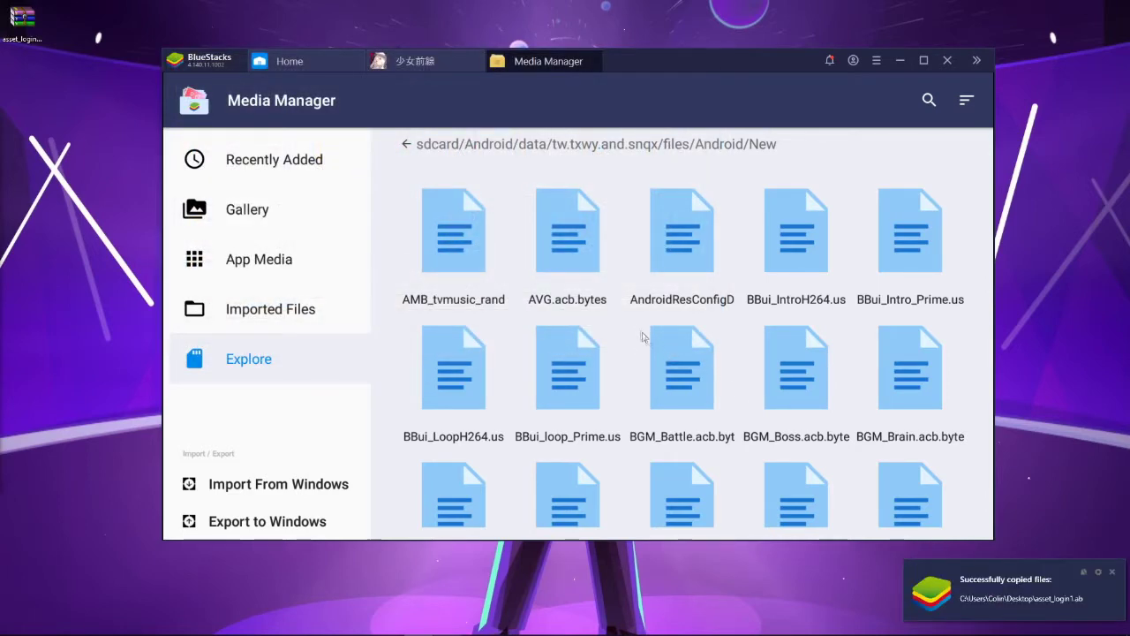
Step: Reposition the asset_login1.ab desktop icon, check the game's Christmas login screen, then return to Media Manager
drag(22, 19, 136, 130)
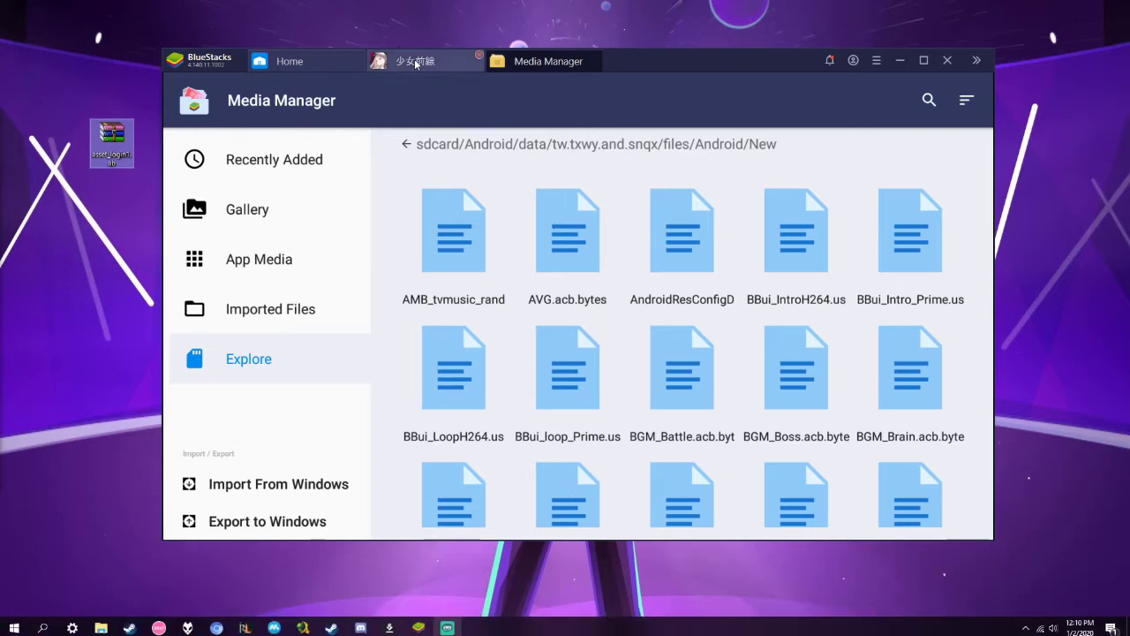
click(460, 51)
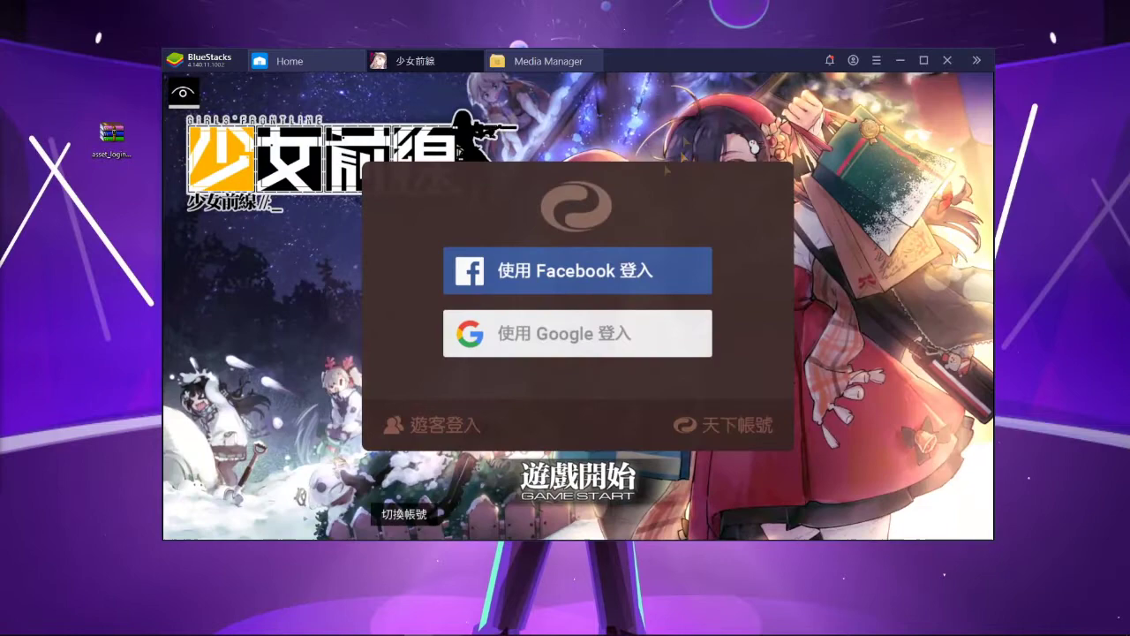
click(541, 63)
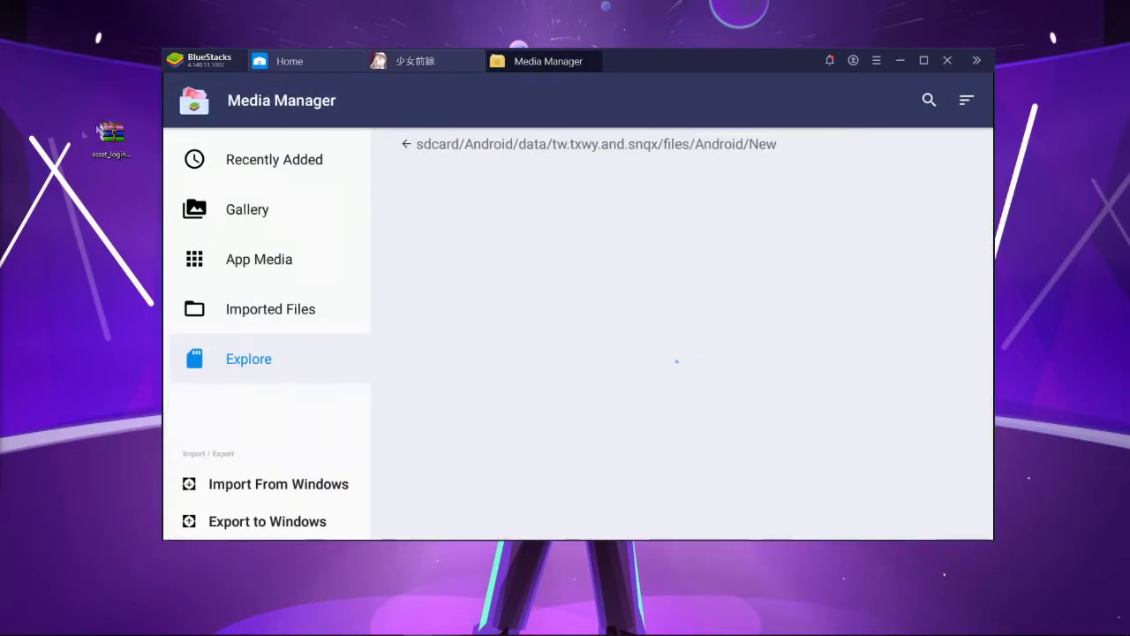
drag(707, 66, 714, 71)
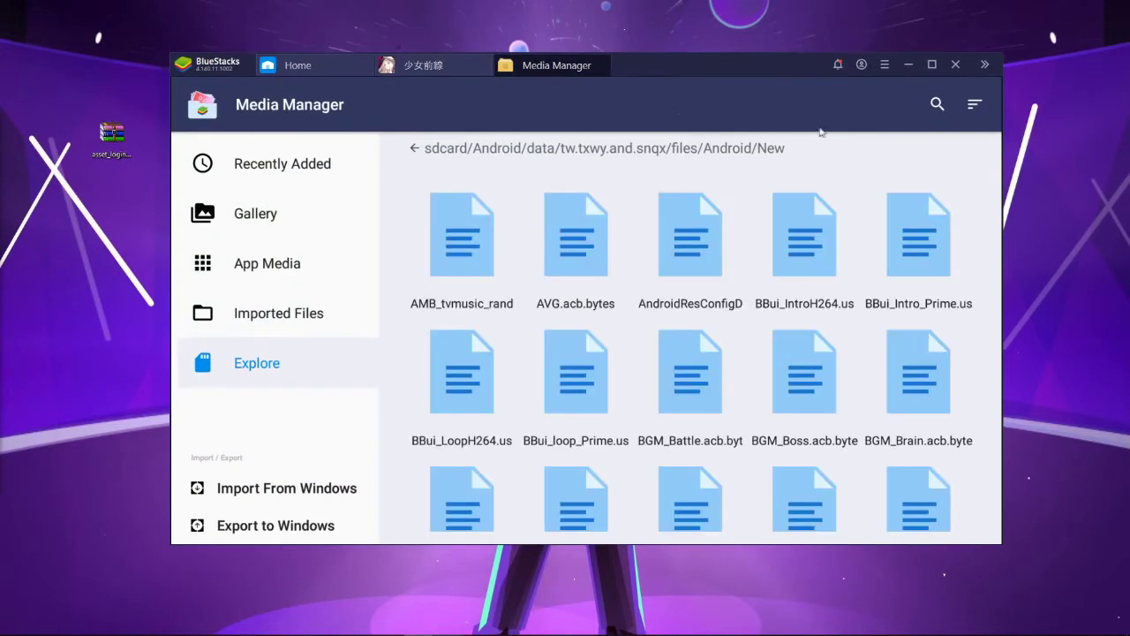
drag(706, 459, 735, 146)
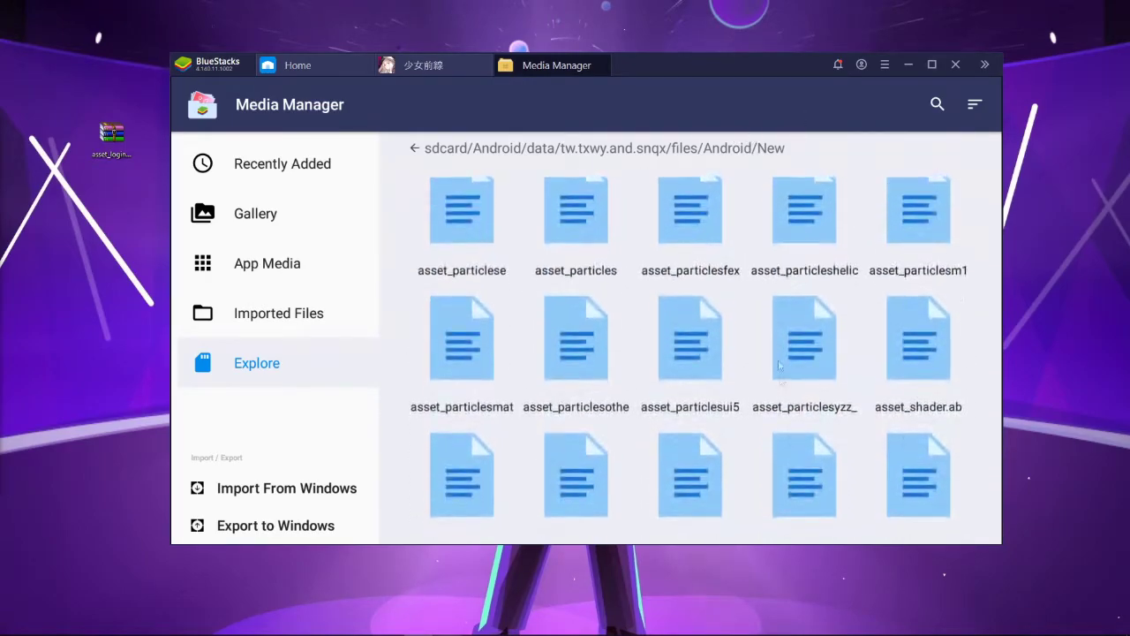
scroll(801, 350, down, 10)
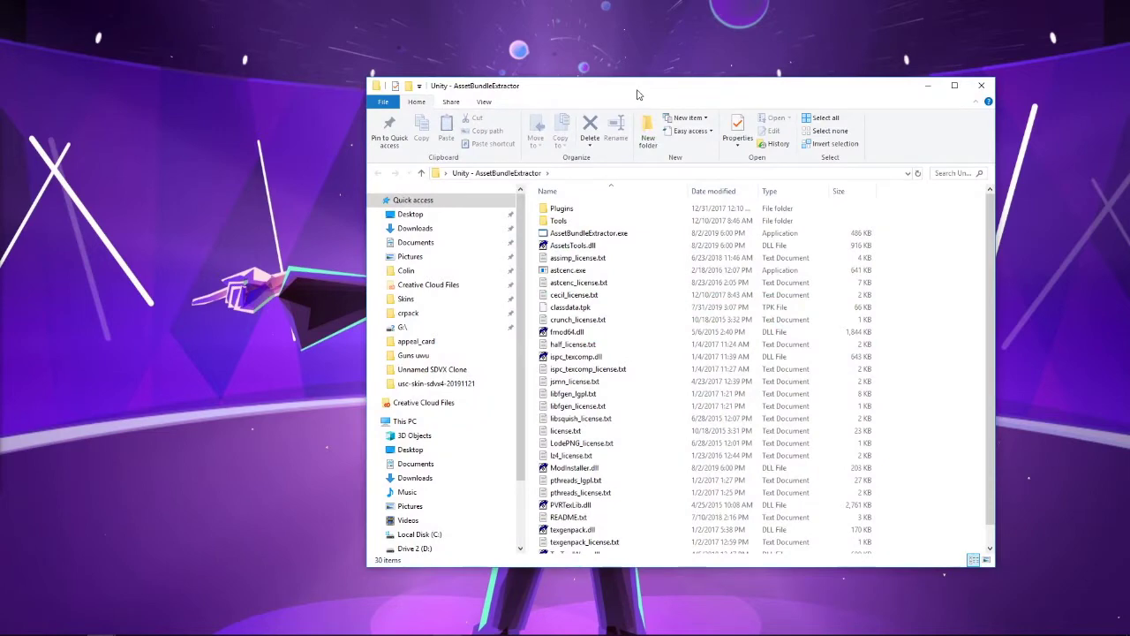
Step: Launch AssetBundleExtractor.exe from the Unity - AssetBundleExtractor folder
drag(636, 89, 547, 80)
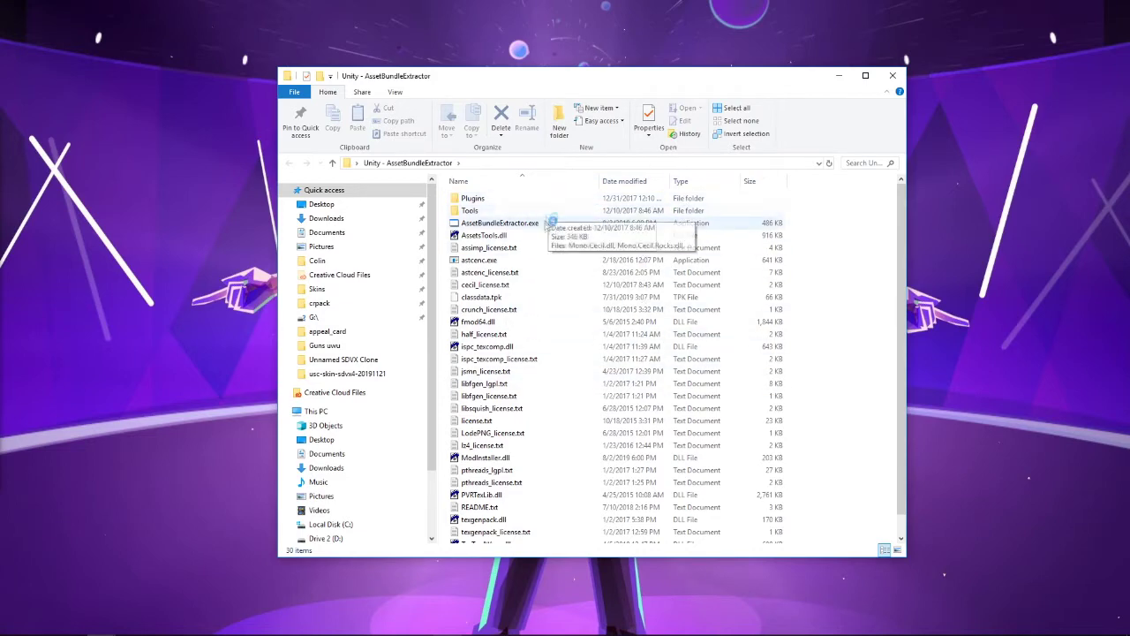
drag(906, 226, 904, 294)
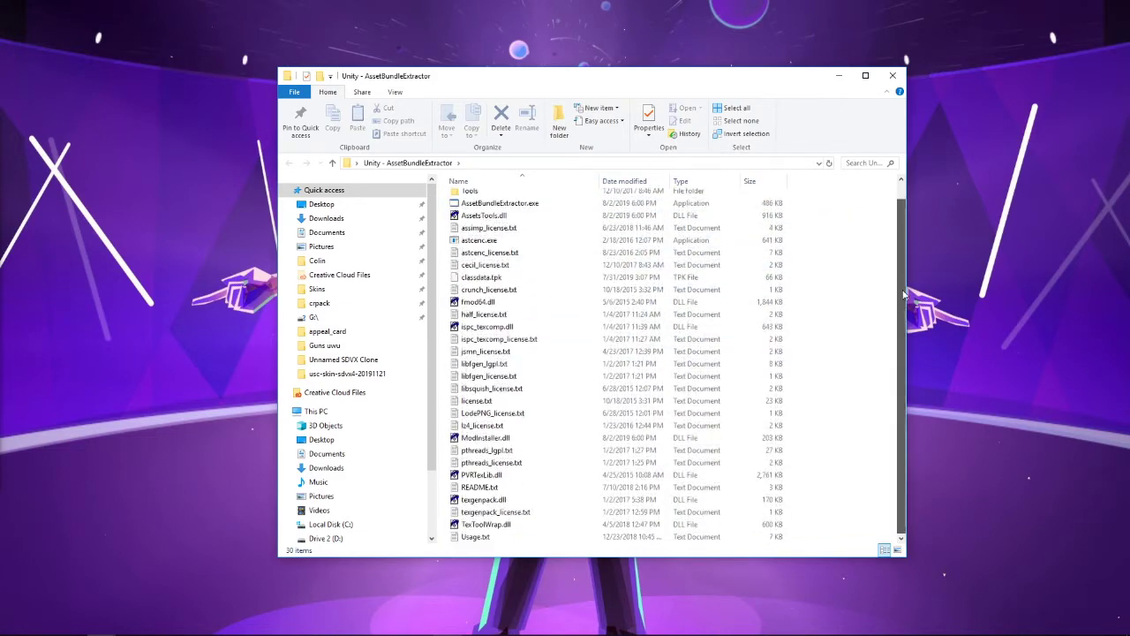
double_click(750, 204)
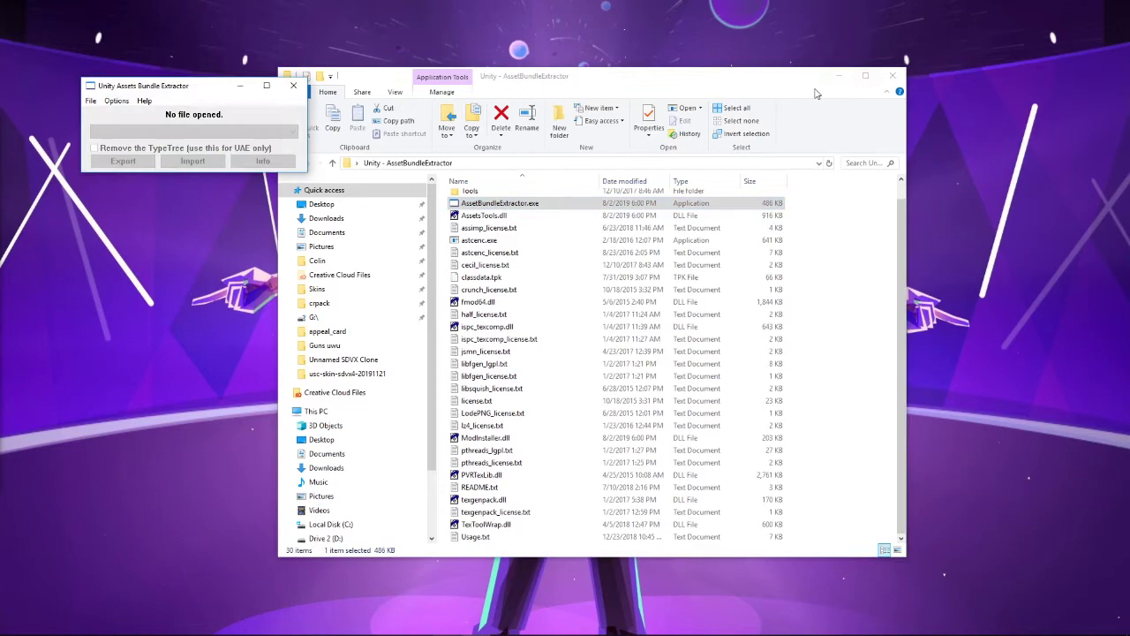
Step: Center the extractor window and open the asset_login1.ab bundle from the desktop
click(838, 77)
drag(166, 85, 469, 126)
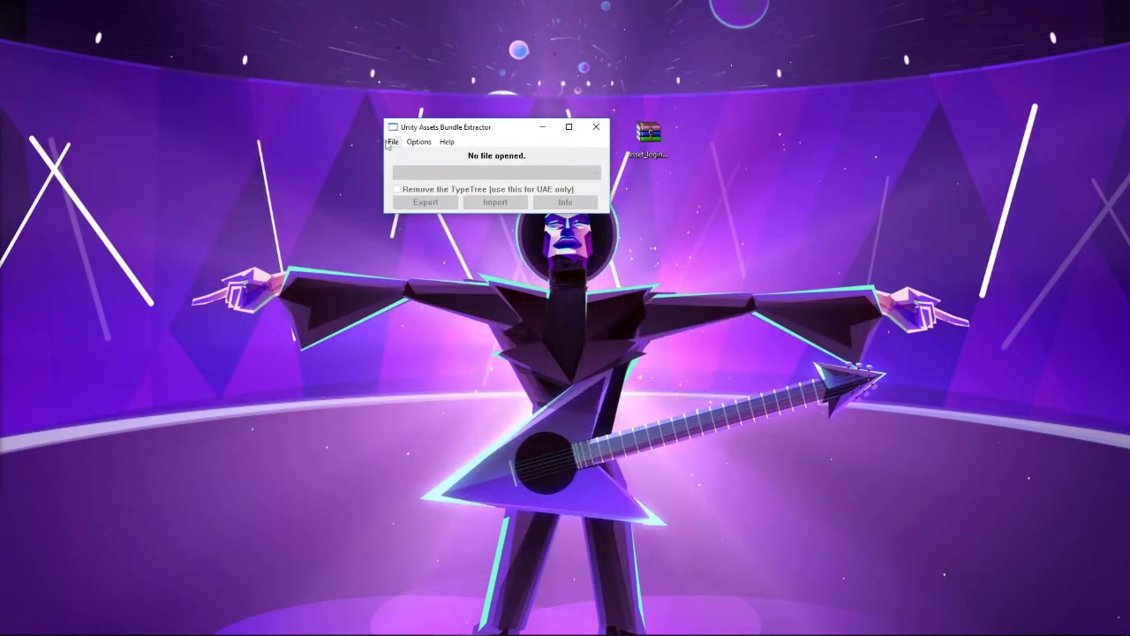
click(392, 142)
click(402, 160)
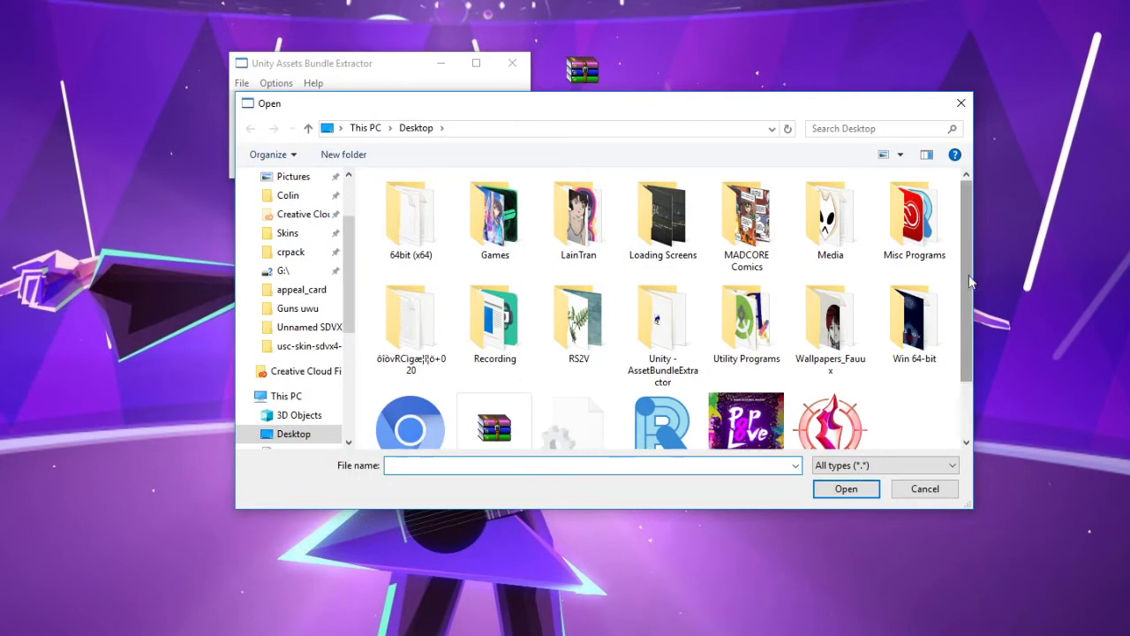
scroll(966, 277, down, 1)
double_click(494, 365)
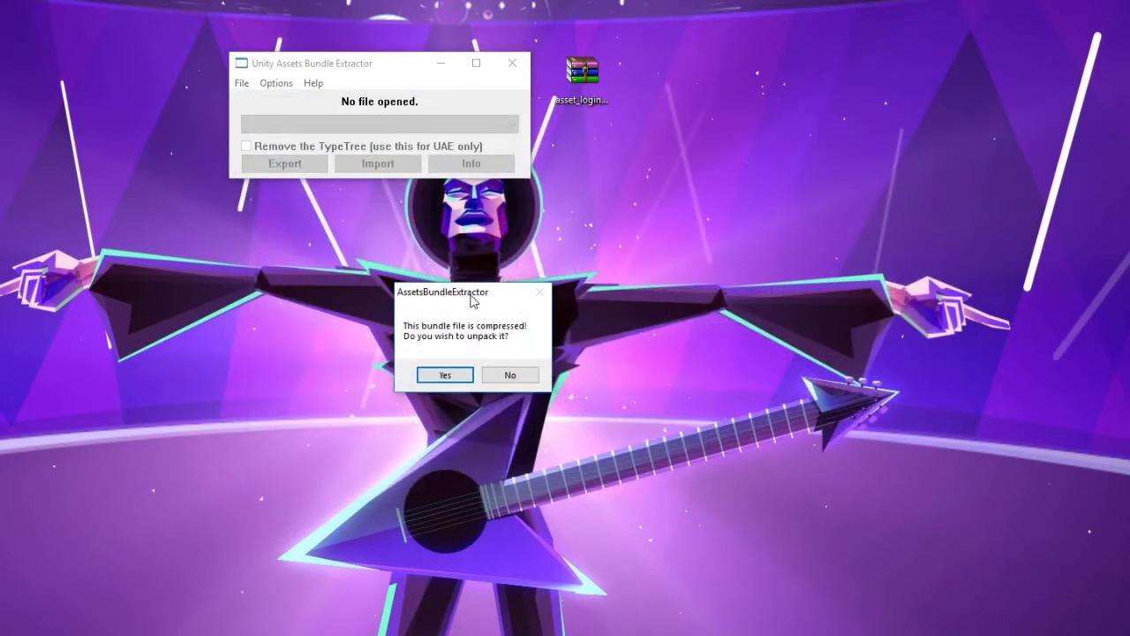
Step: Unpack the compressed bundle, save it to the Desktop as file 1, and show its asset Info list
drag(474, 295, 601, 221)
click(573, 301)
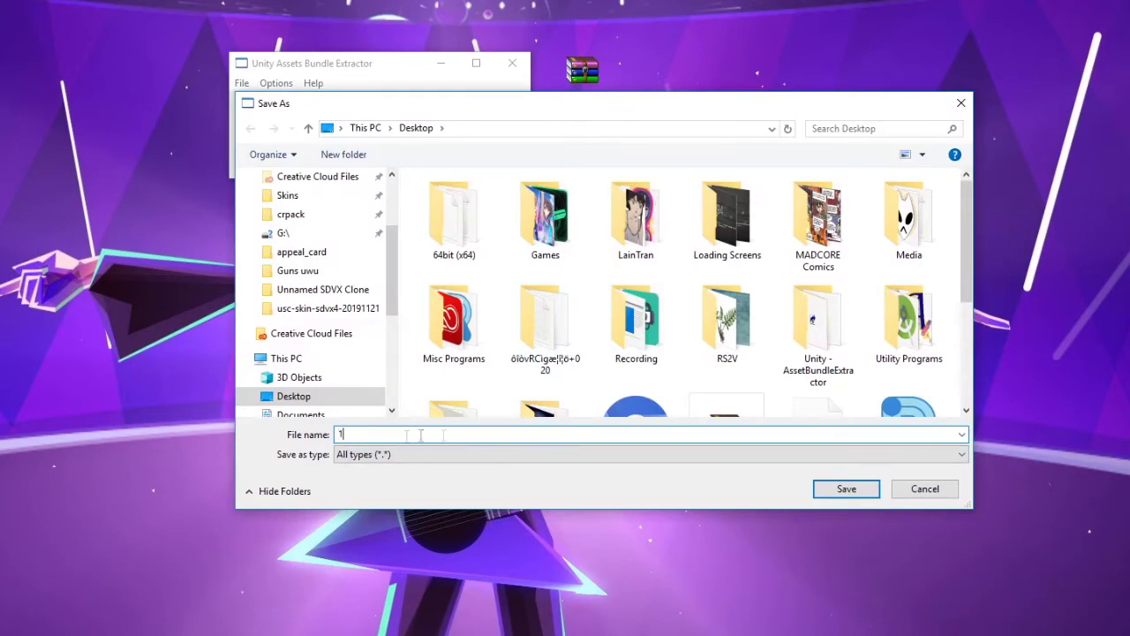
click(841, 488)
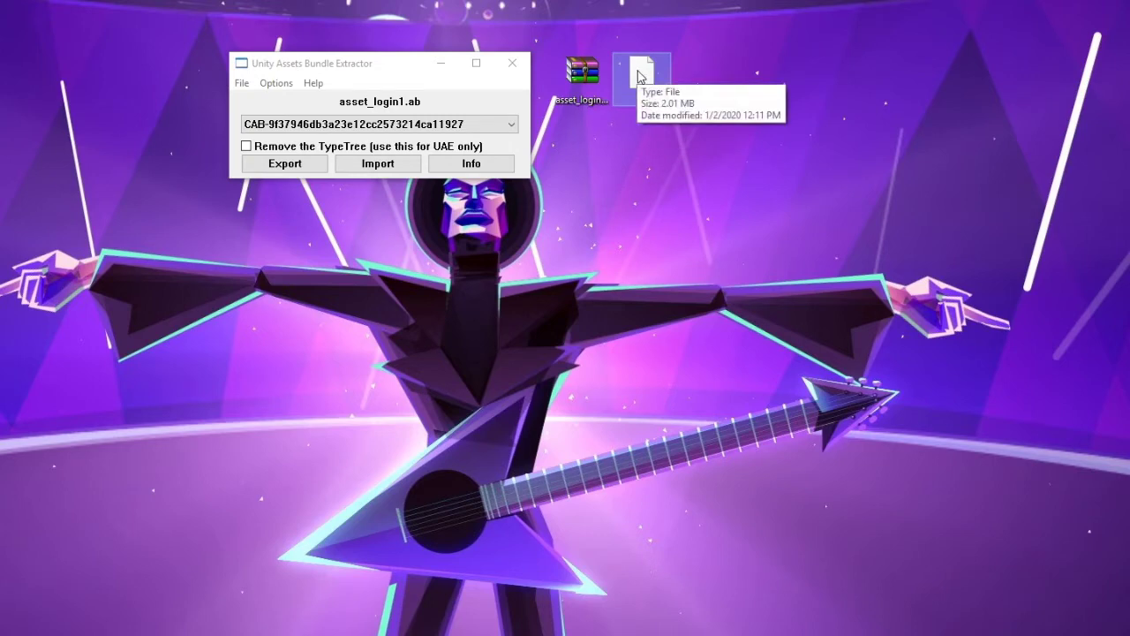
click(486, 171)
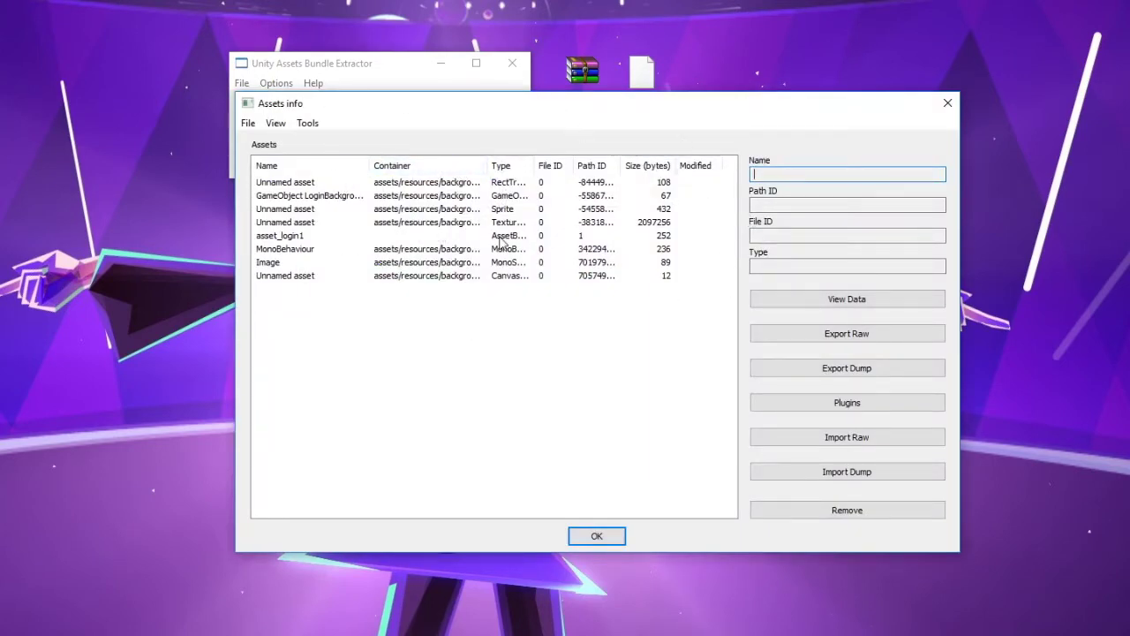
Step: Sort the asset list by Type and select the Texture2D login artwork
drag(583, 70, 583, 8)
click(689, 107)
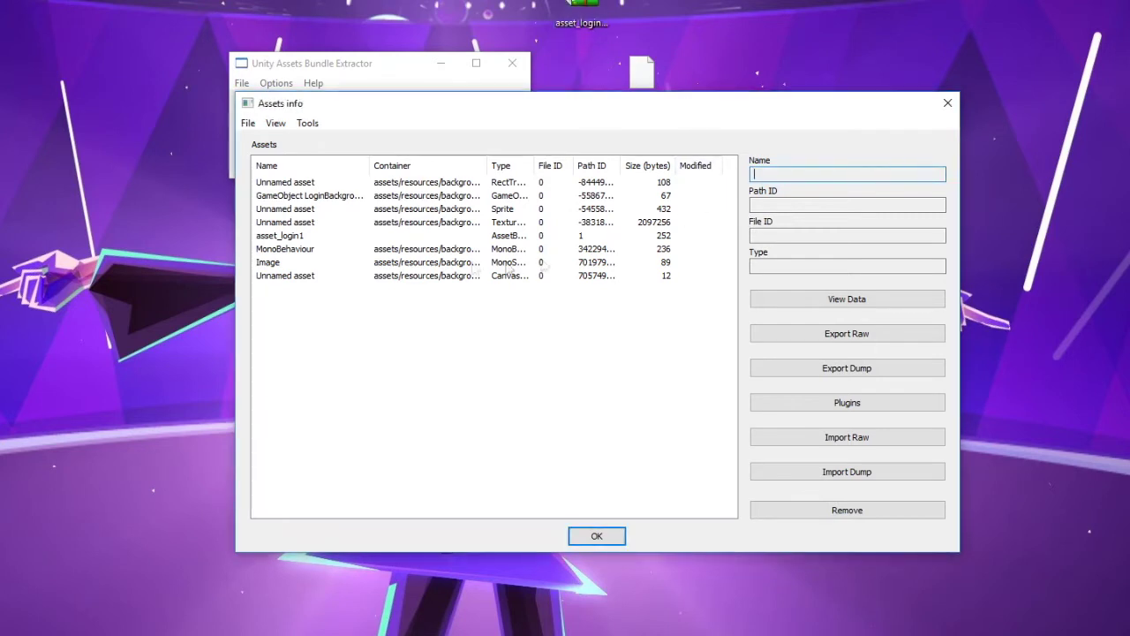
click(501, 165)
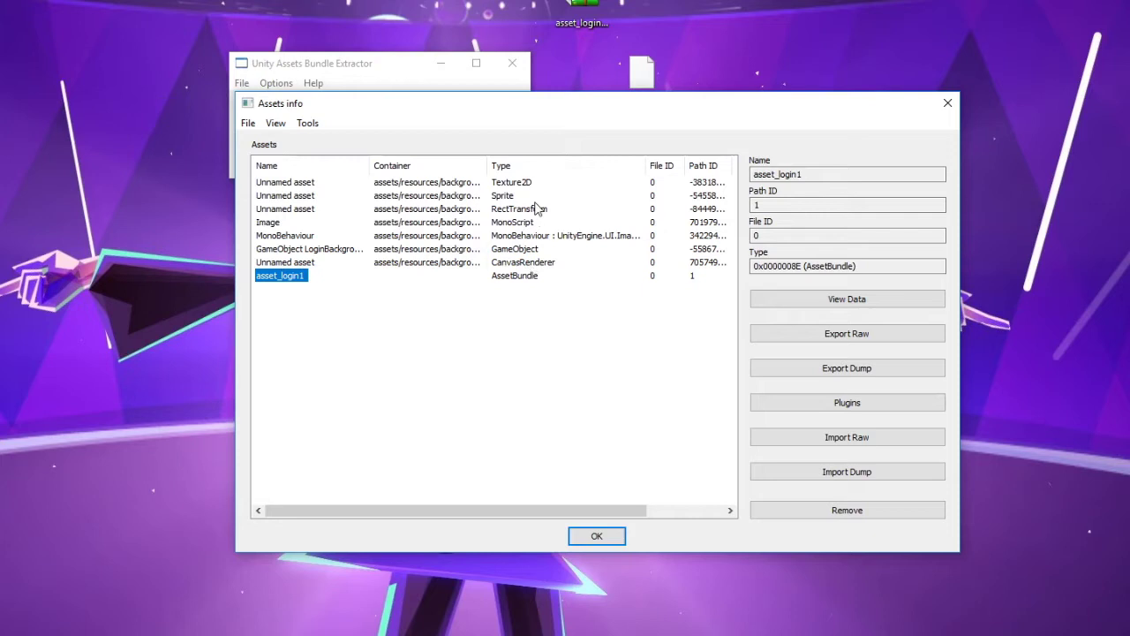
click(316, 184)
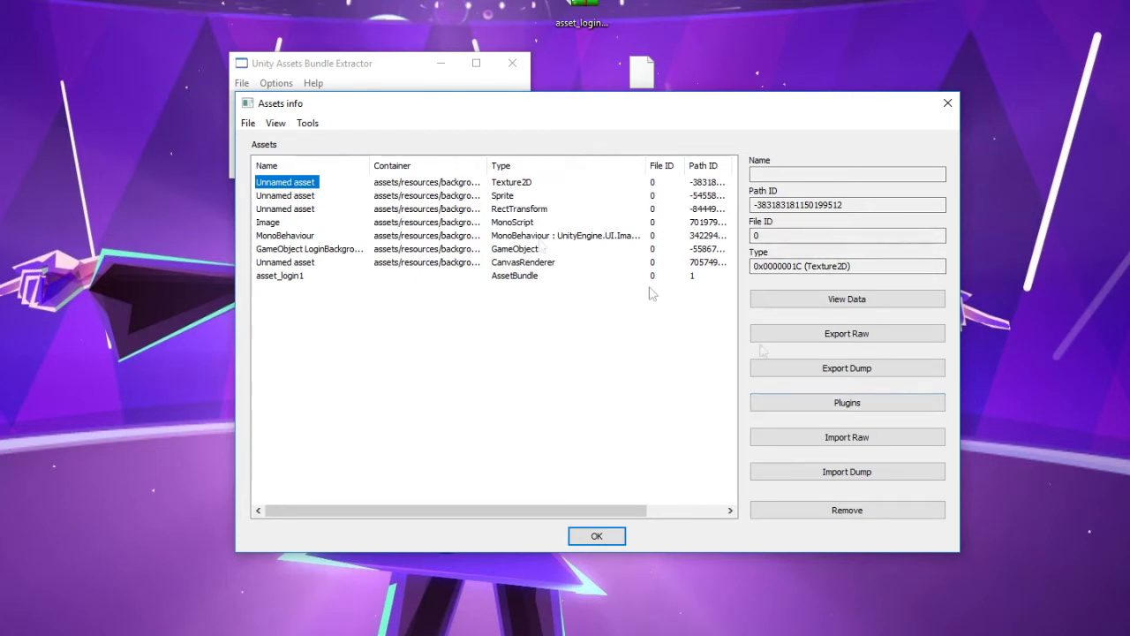
Step: Export the texture with Plugins > Export to .png onto the Desktop, then close the asset list
click(879, 409)
click(303, 177)
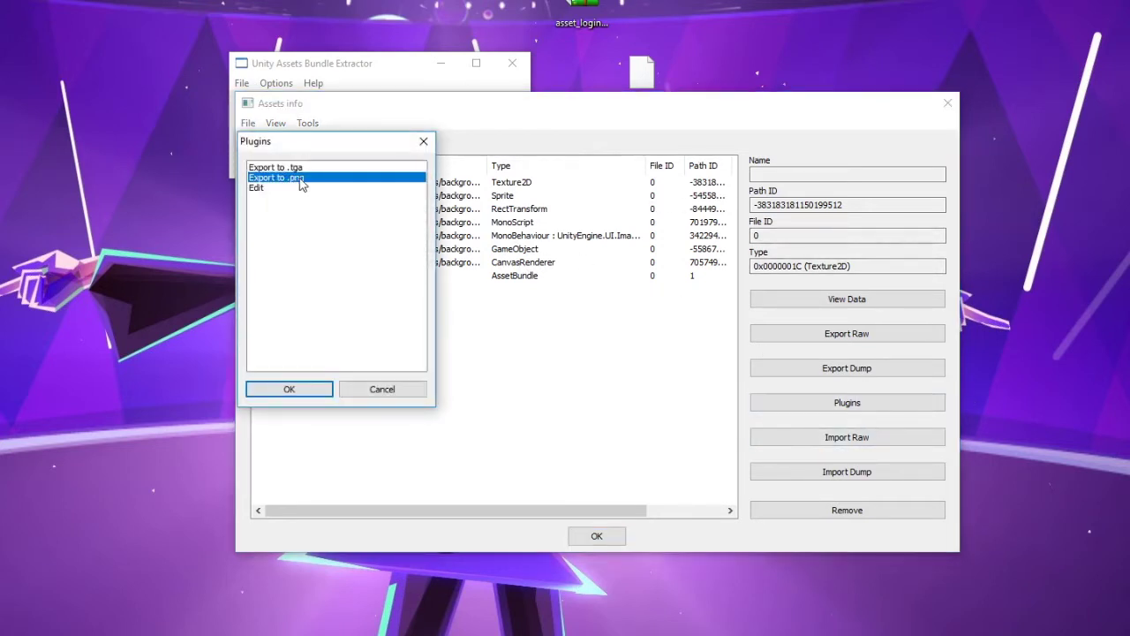
click(289, 390)
click(287, 394)
scroll(317, 353, up, 3)
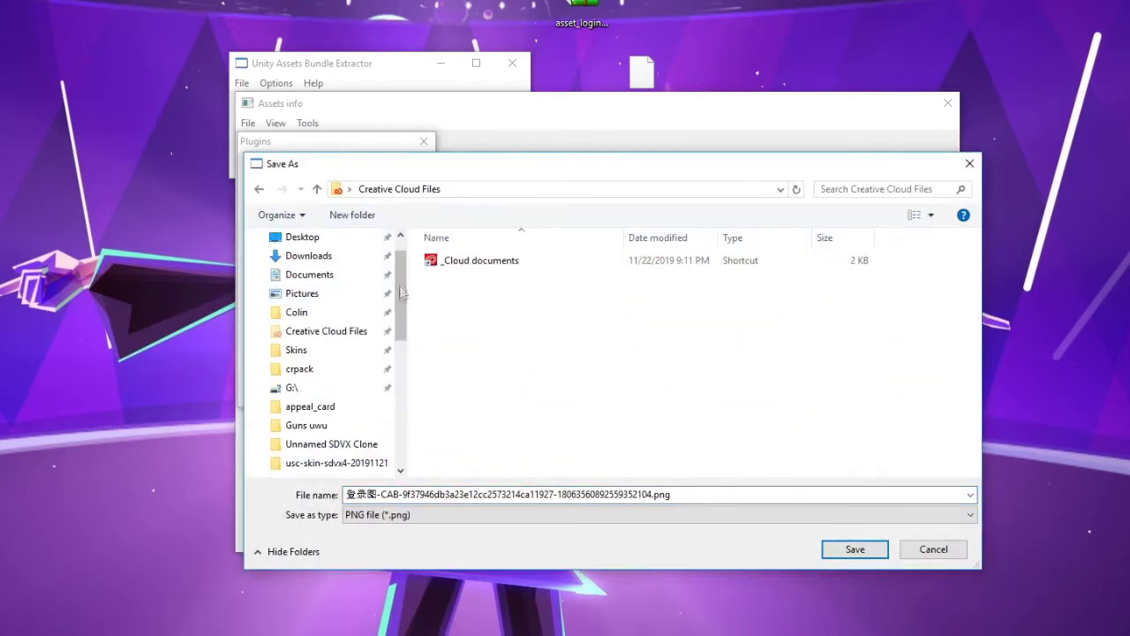
click(302, 267)
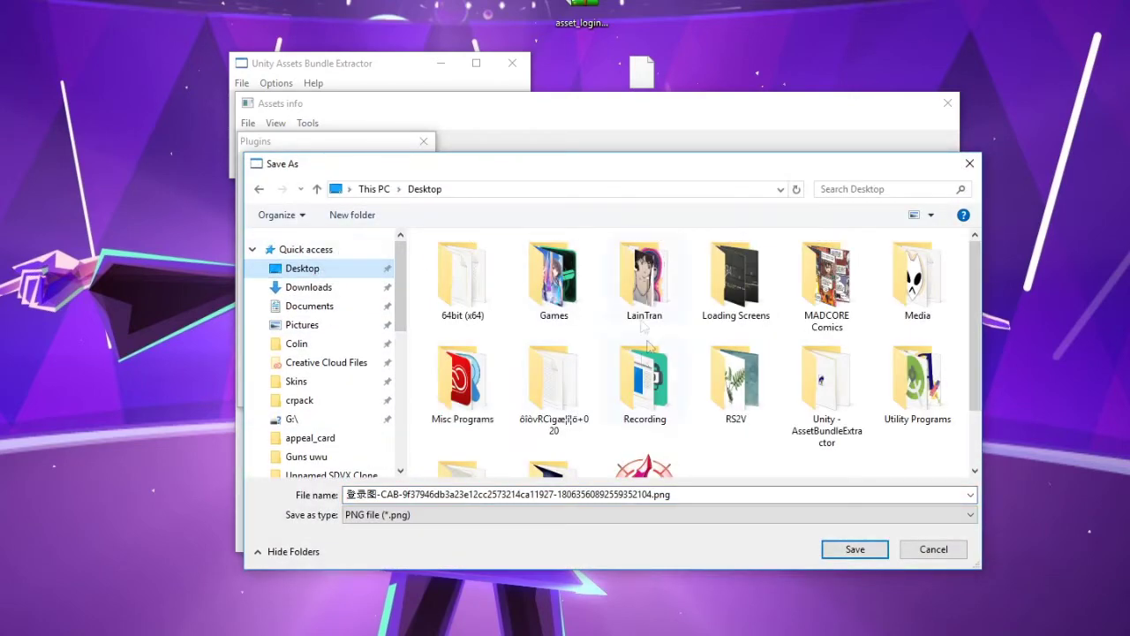
click(855, 549)
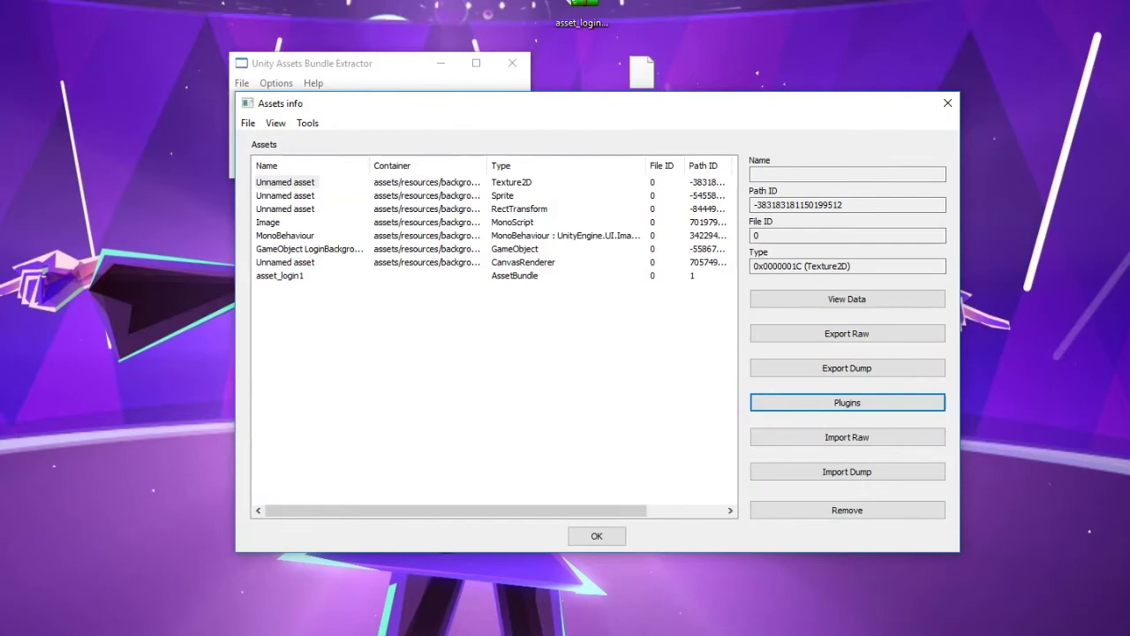
click(598, 537)
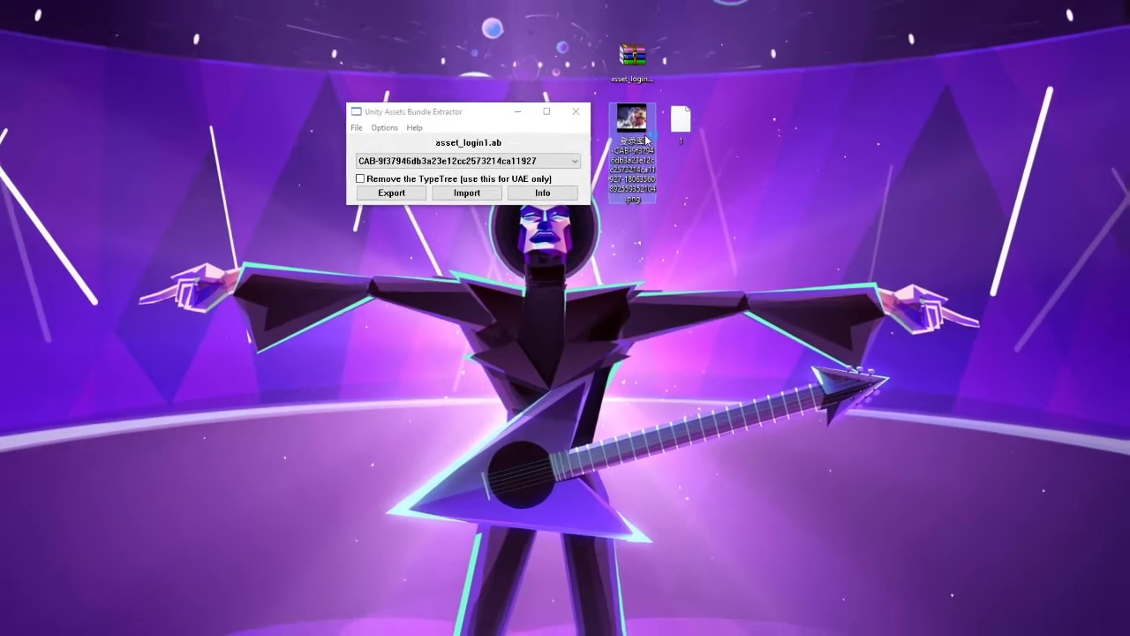
Step: Open the exported PNG in IrfanView and crop away the black bars to 2046 x 1539
double_click(598, 100)
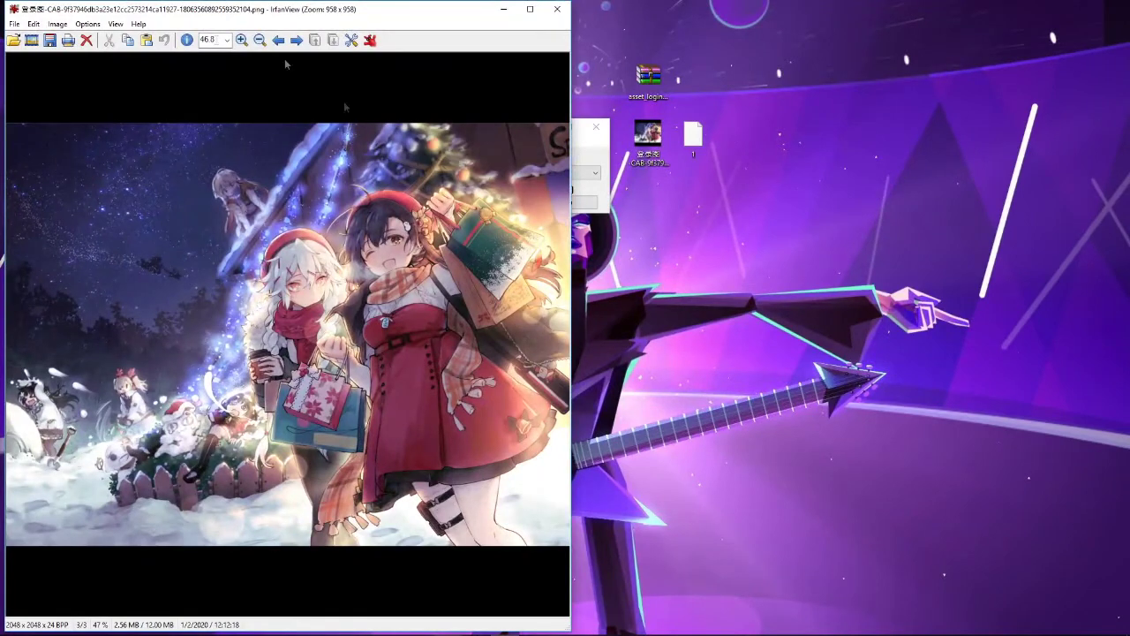
click(57, 24)
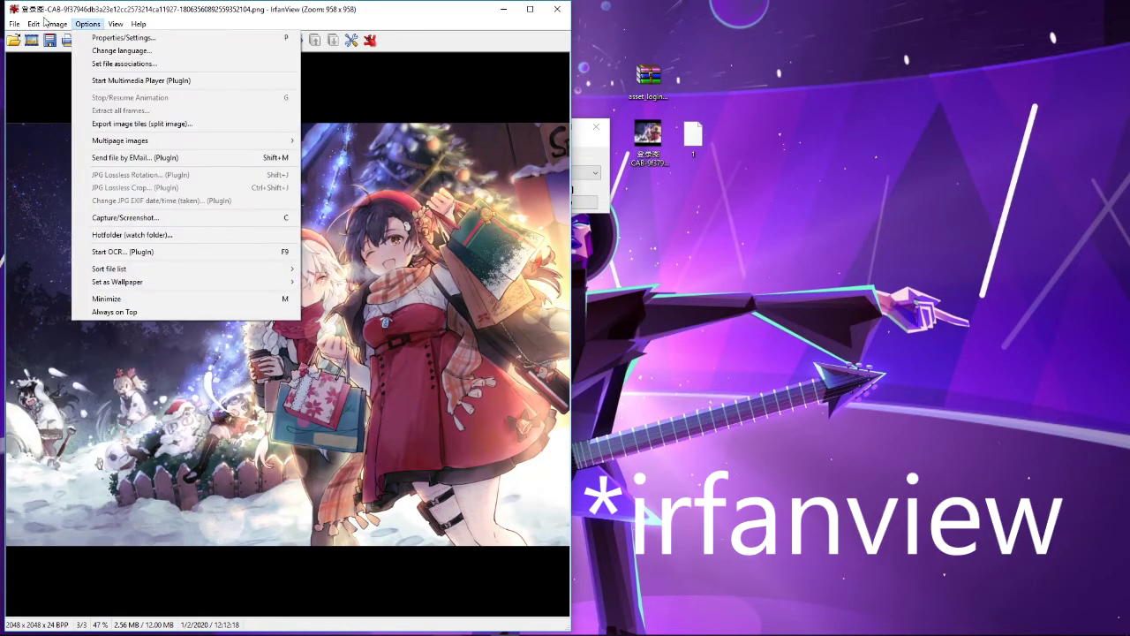
mouse_move(34, 24)
click(107, 240)
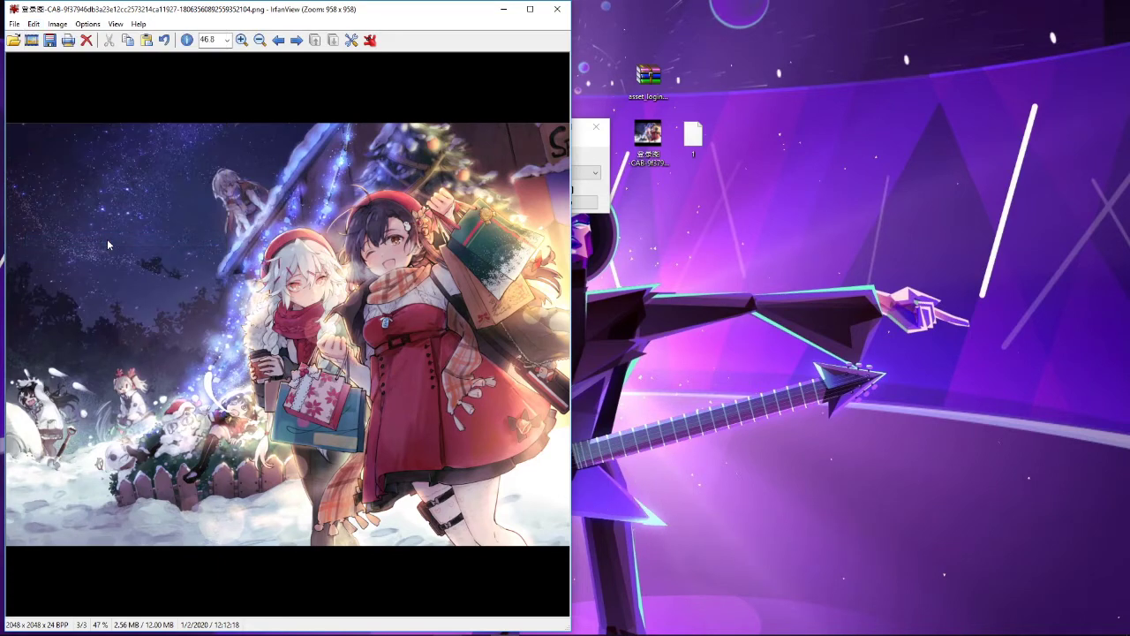
click(34, 23)
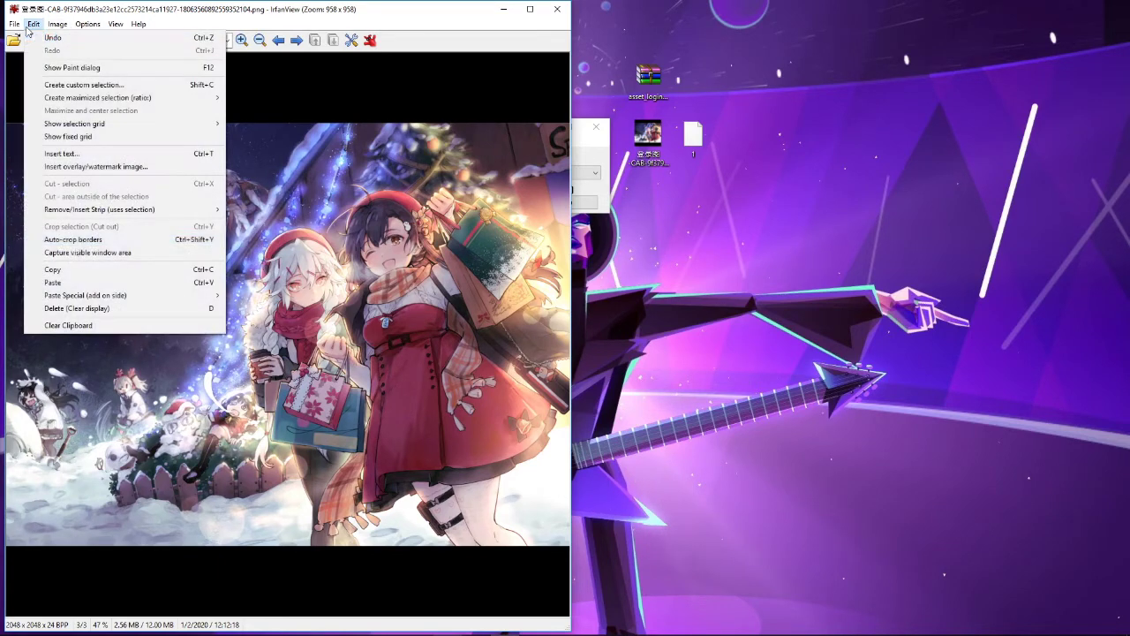
click(84, 243)
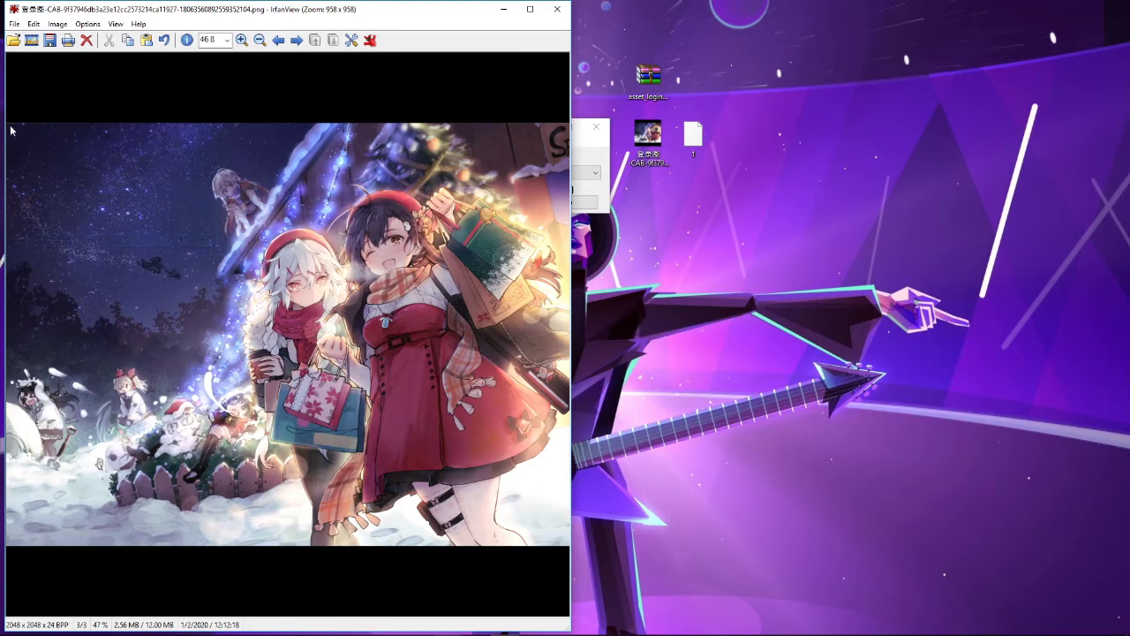
drag(7, 125, 572, 545)
click(33, 24)
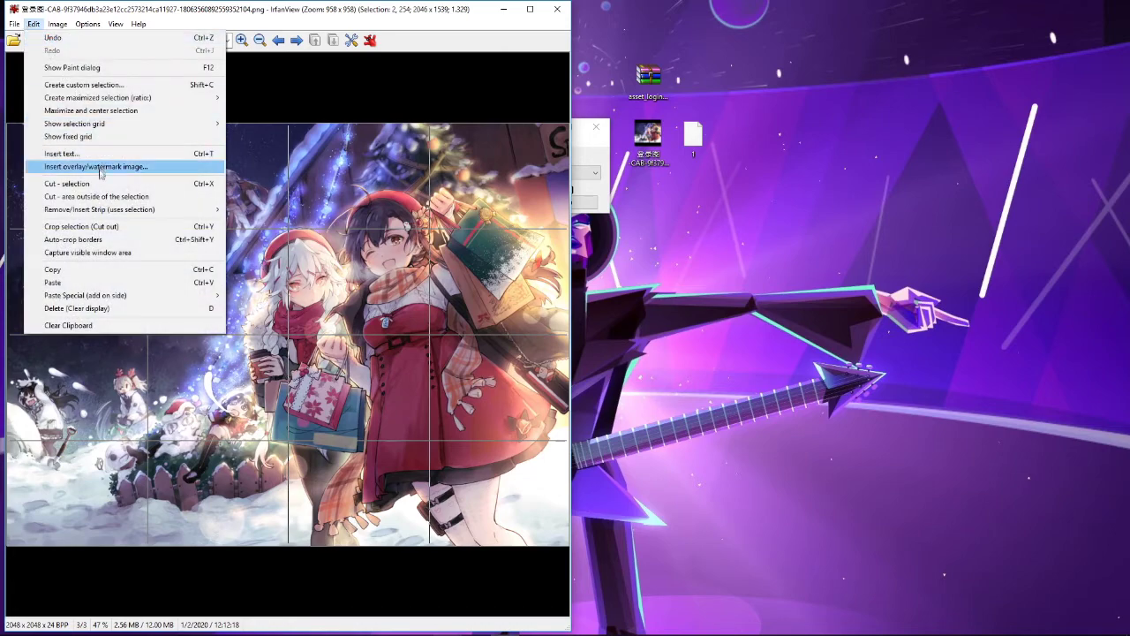
click(129, 227)
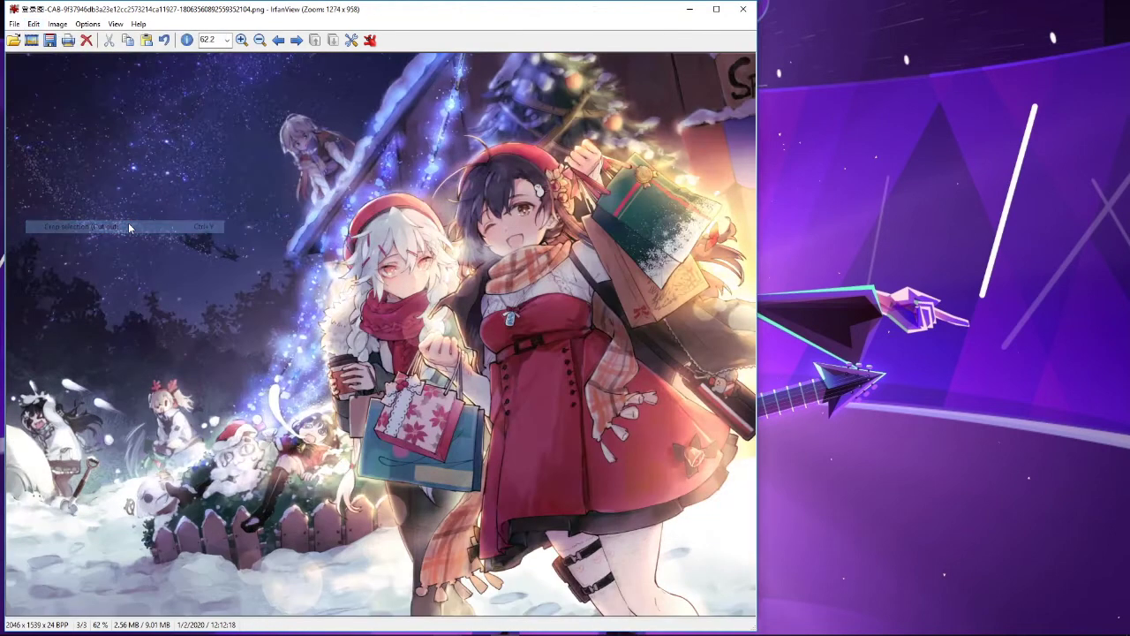
Step: Save the cropped artwork as a JPG on the Desktop and minimize IrfanView
click(50, 41)
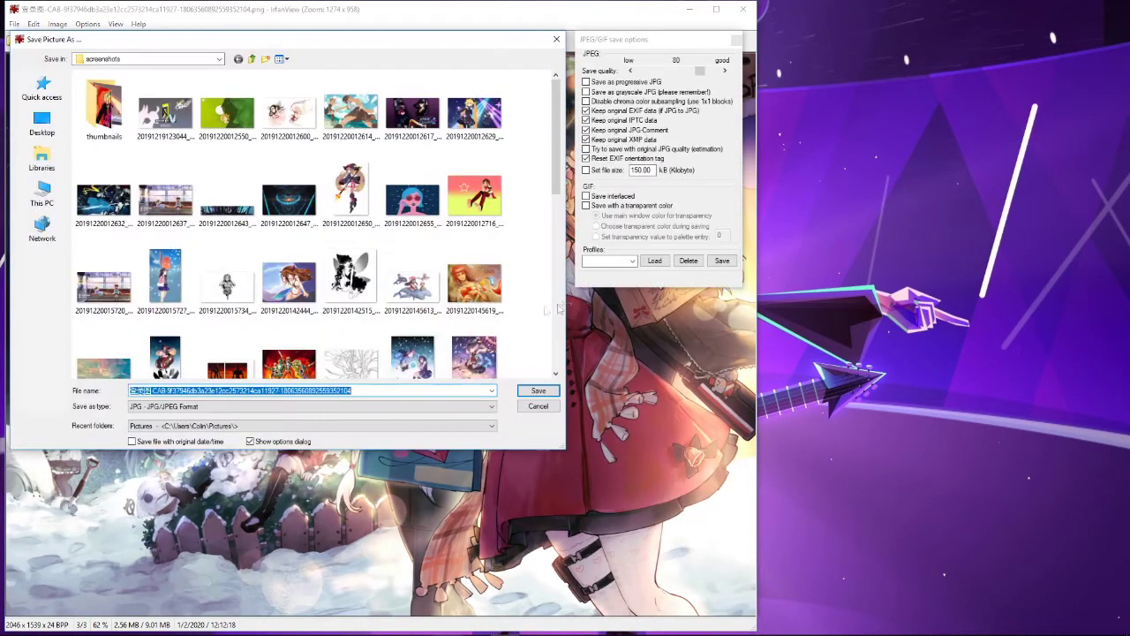
click(42, 124)
click(538, 391)
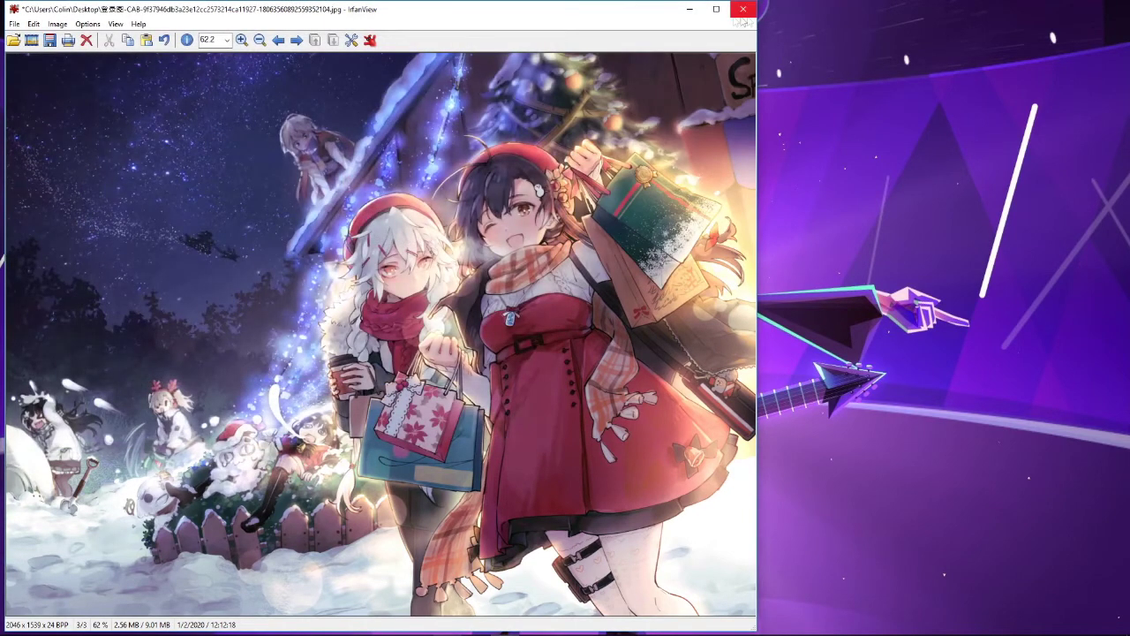
click(689, 9)
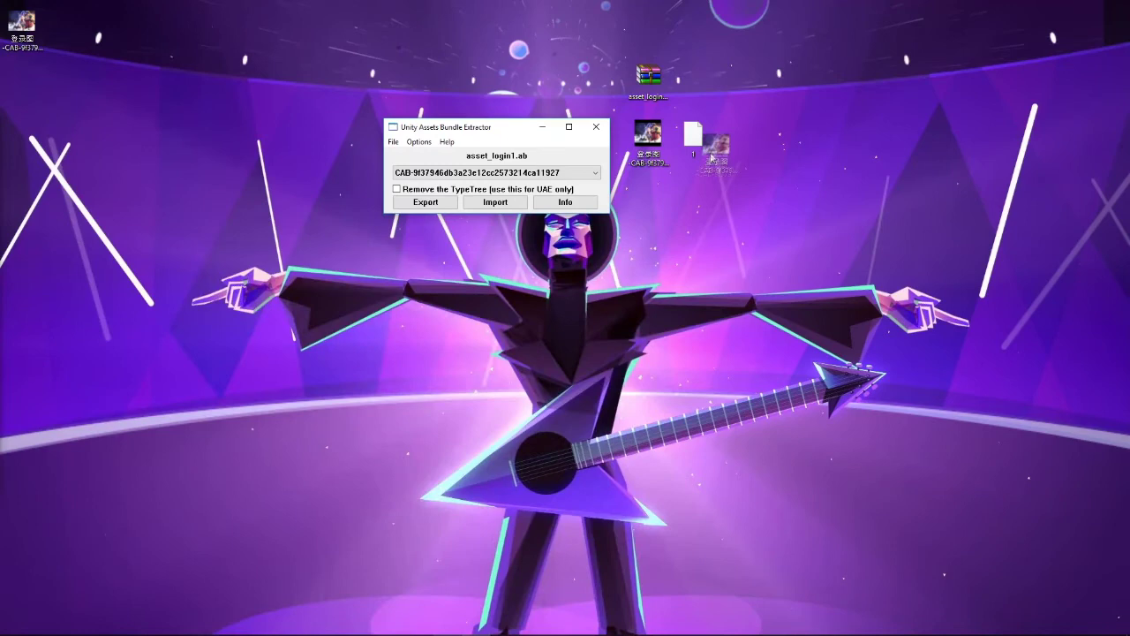
Step: Reopen the saved JPG and verify via Image Information that it is 2046 x 1539, quality 80
click(744, 142)
double_click(746, 150)
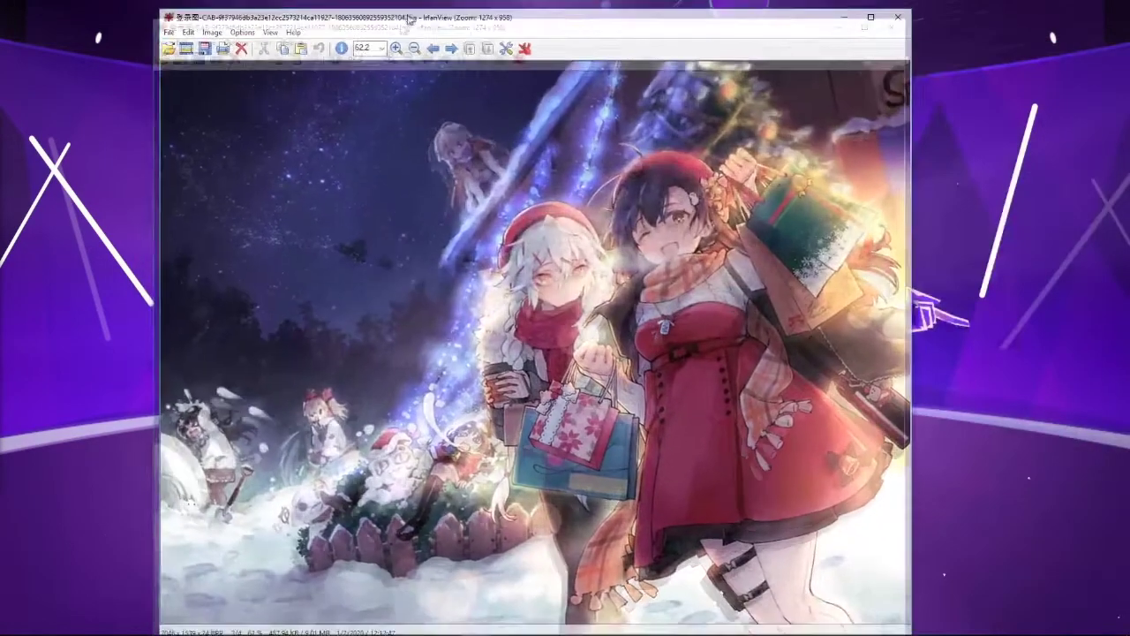
click(214, 31)
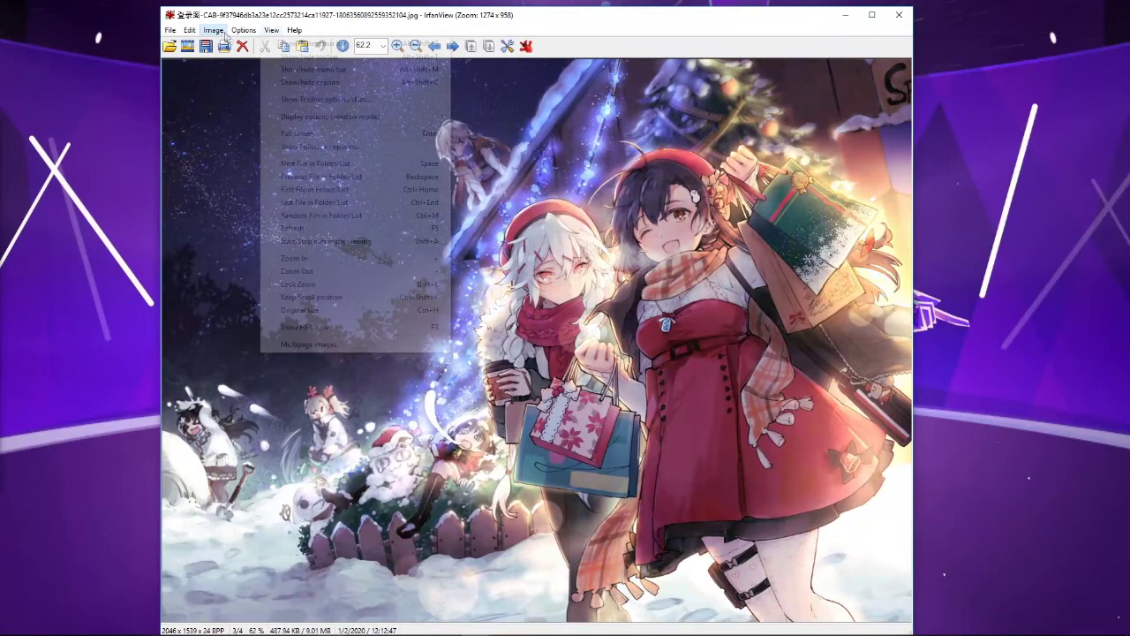
click(231, 47)
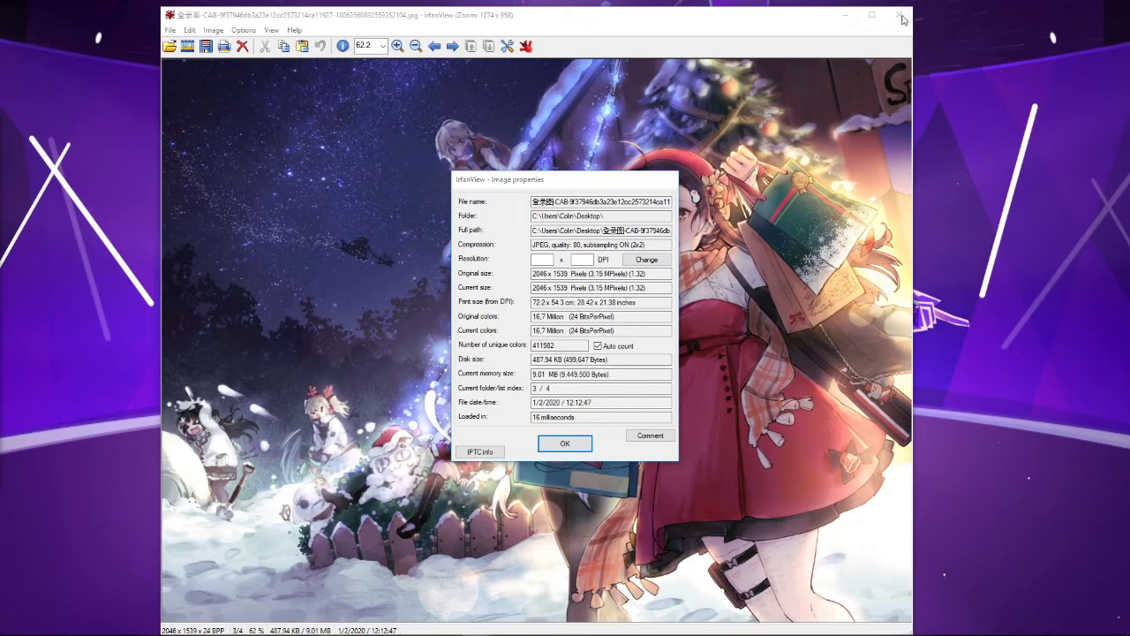
key(Return)
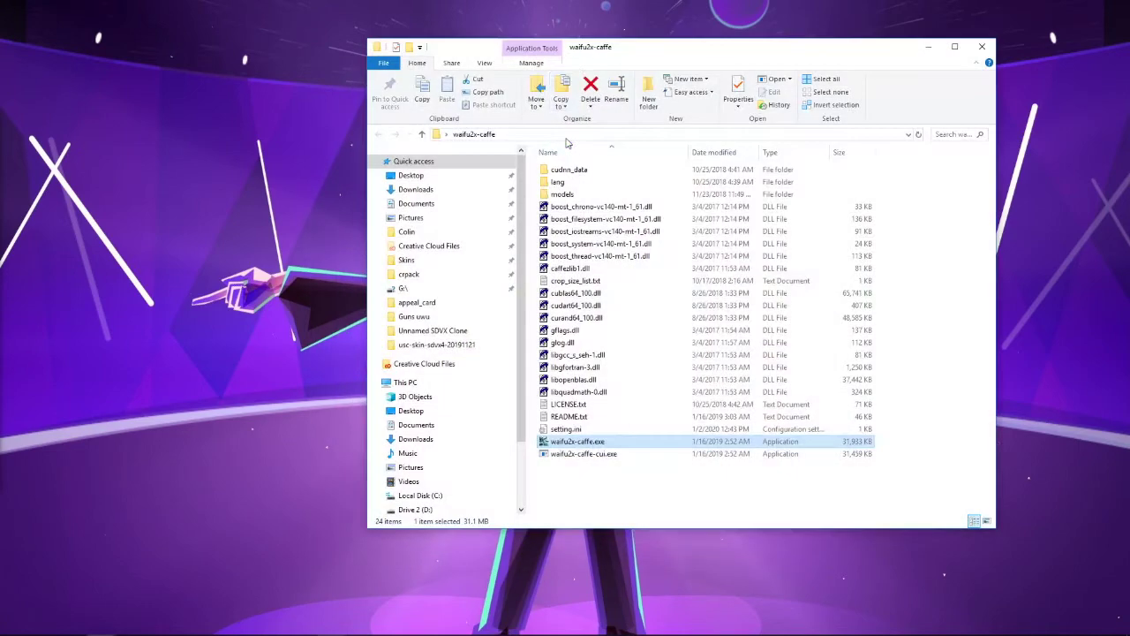
Step: Start waifu2x-caffe.exe from the waifu2x-caffe program folder window
drag(628, 55, 583, 46)
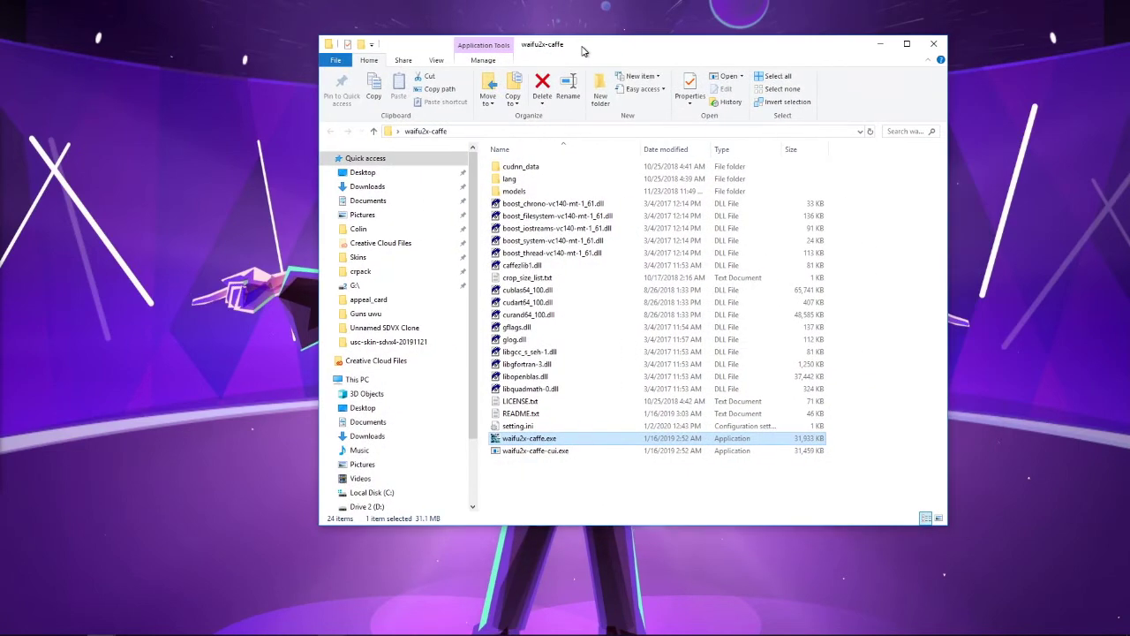
double_click(588, 440)
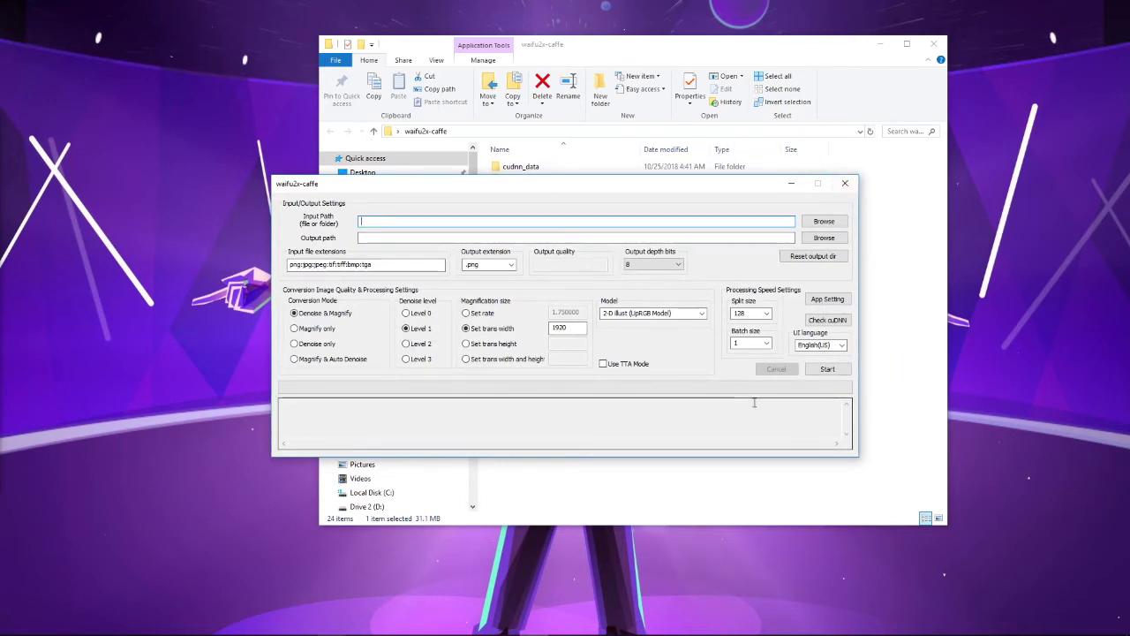
Step: Switch magnification to a fixed 1.75 rate and load the desktop login artwork JPG as input
click(466, 313)
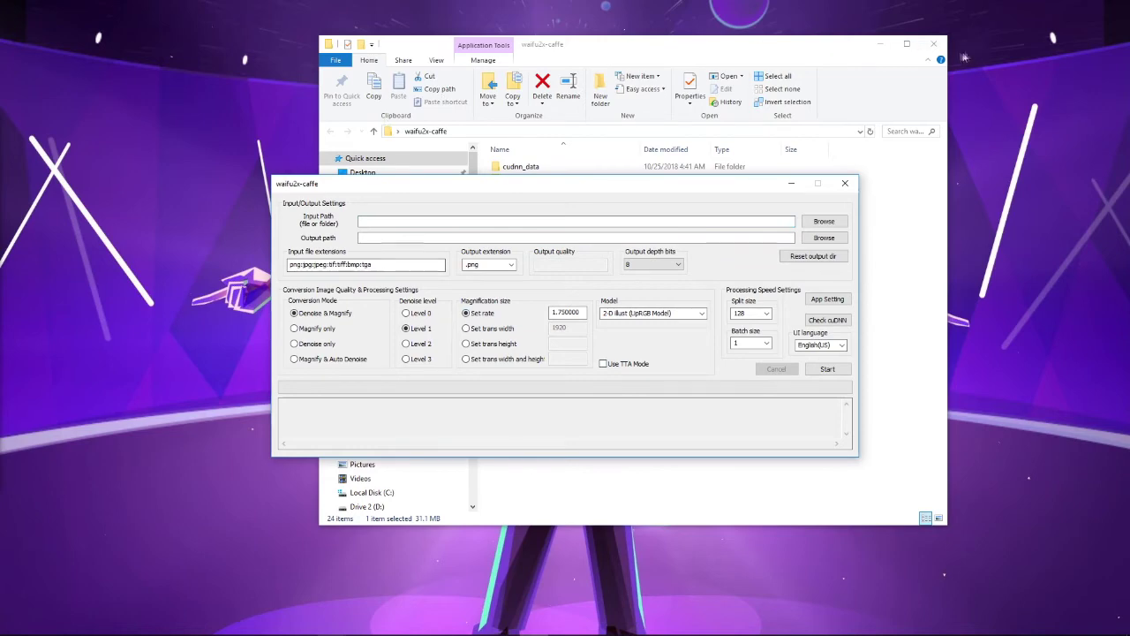
click(933, 43)
drag(628, 185, 646, 239)
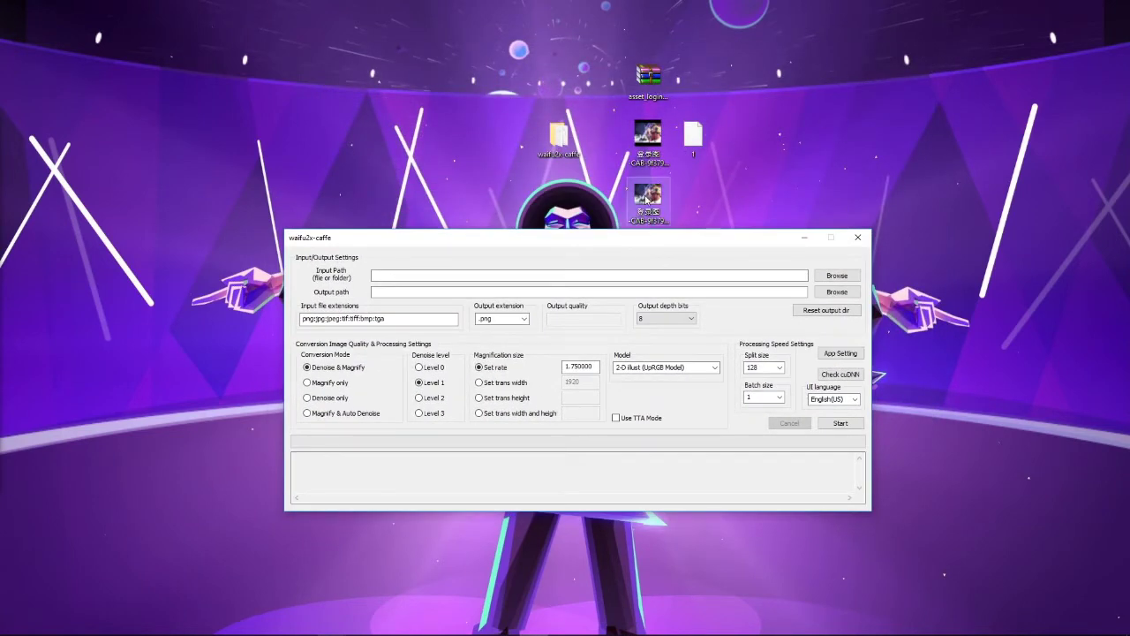
drag(650, 201, 498, 277)
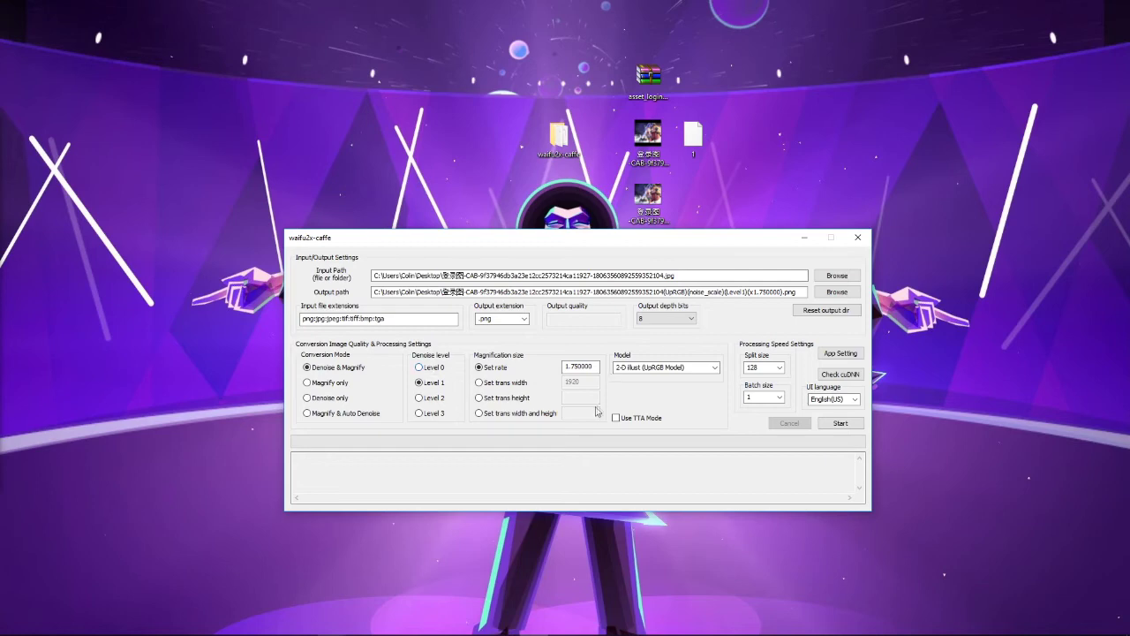
mouse_move(618, 238)
mouse_down()
mouse_move(653, 247)
mouse_move(636, 235)
mouse_up()
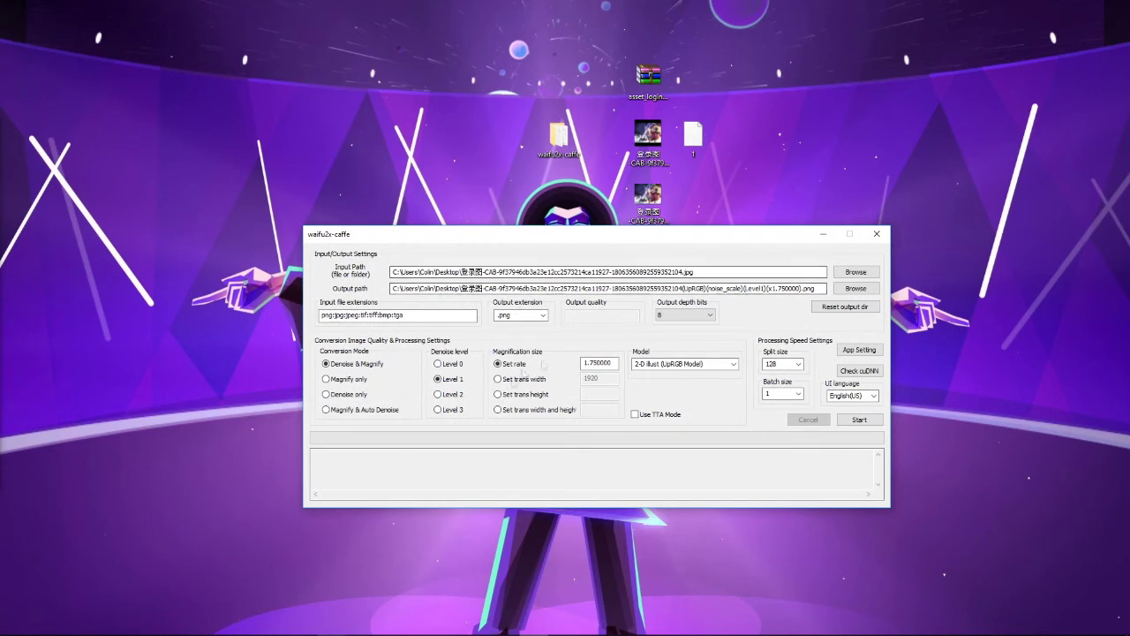
drag(586, 362, 618, 367)
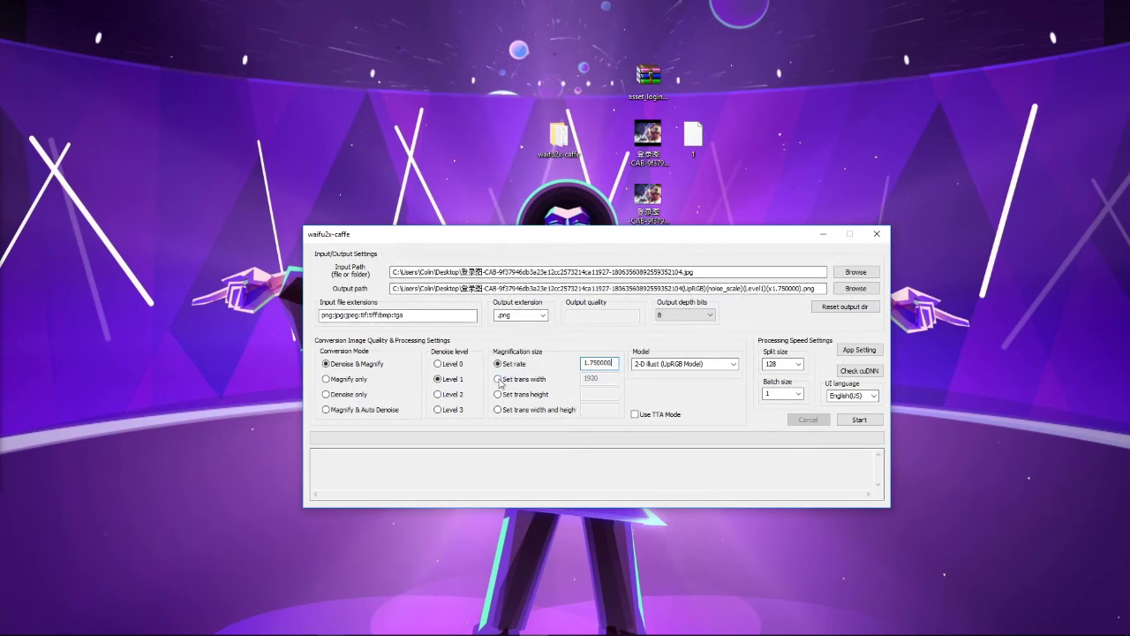
click(498, 379)
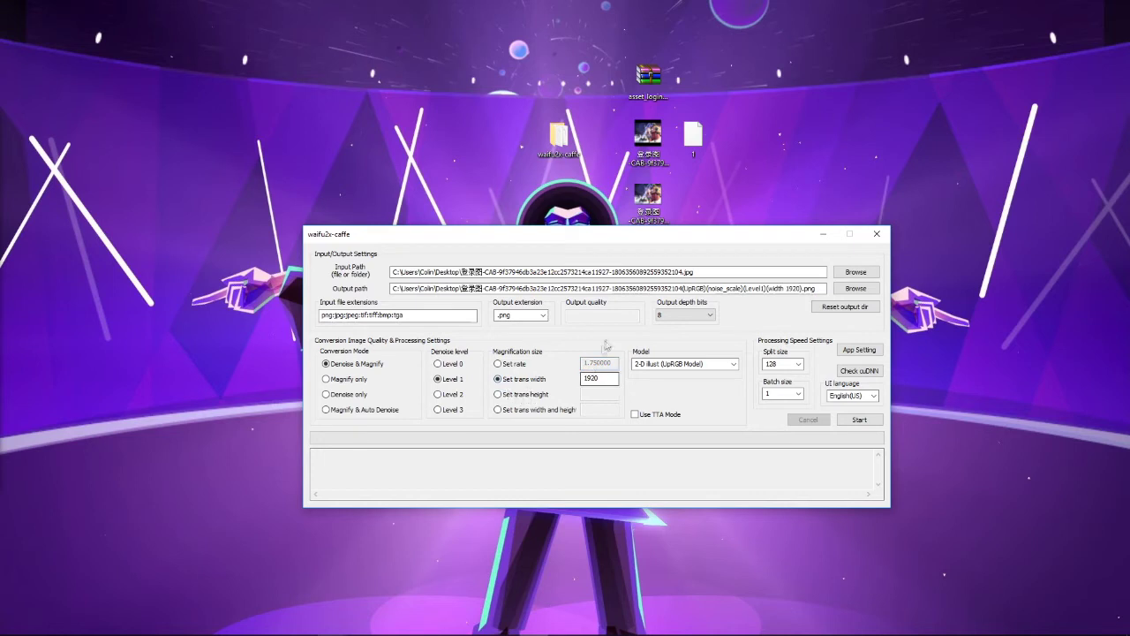
drag(586, 380, 620, 381)
click(503, 364)
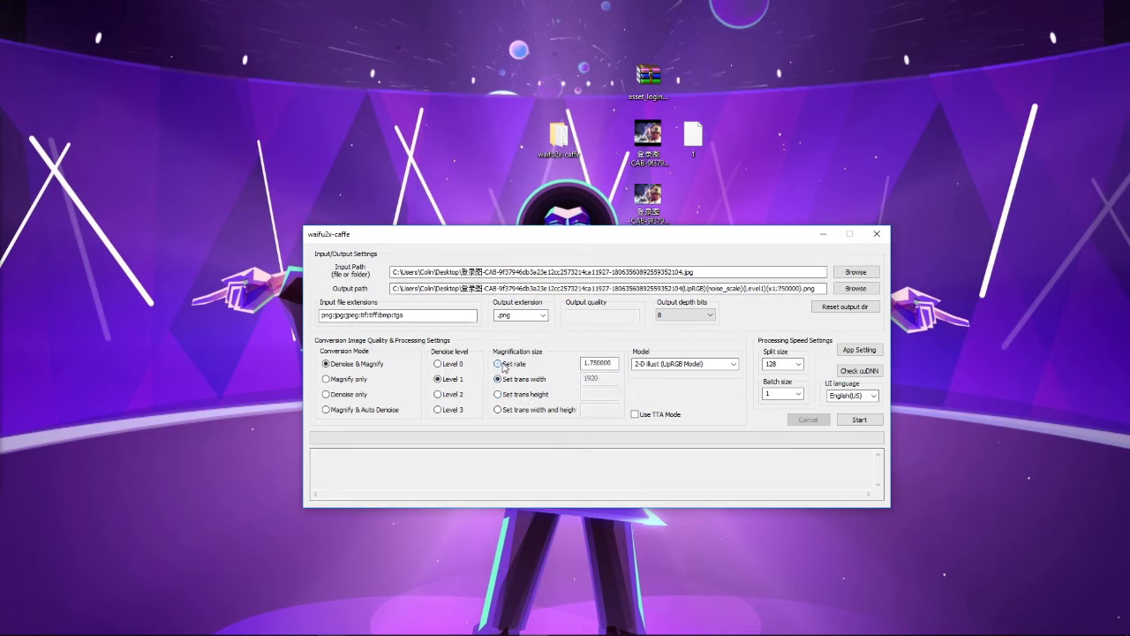
click(666, 364)
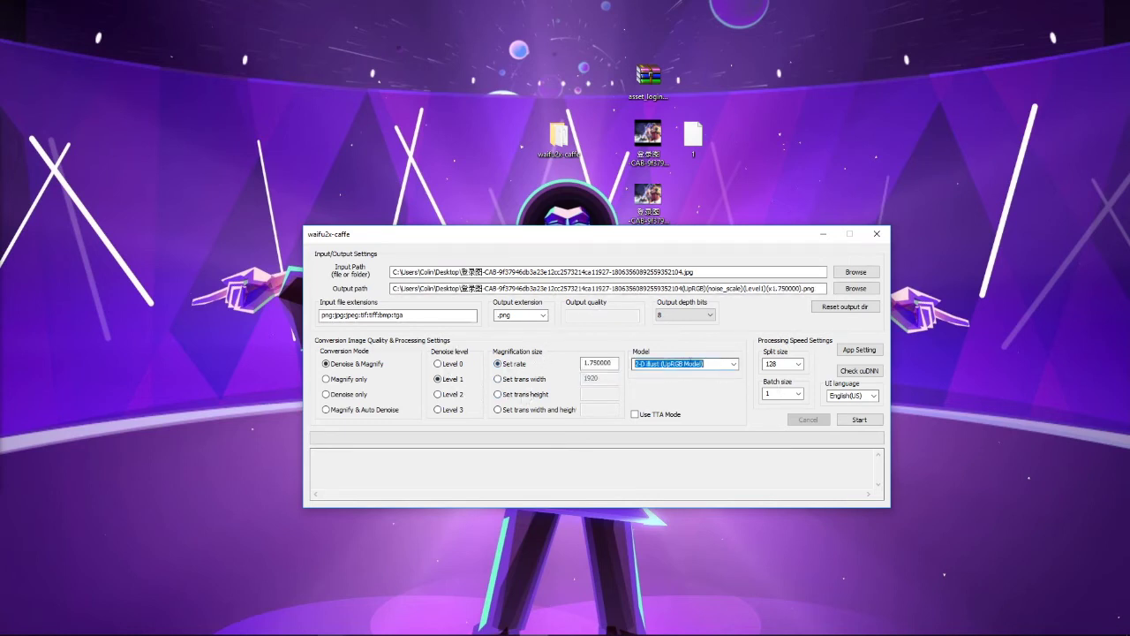
click(732, 365)
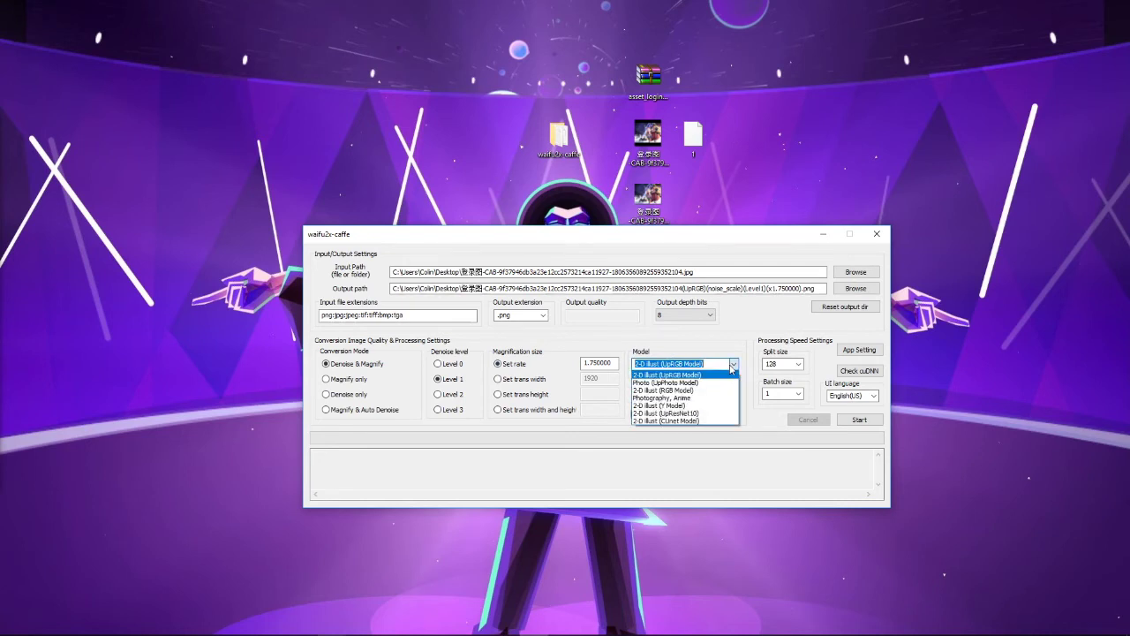
click(665, 376)
click(737, 365)
click(630, 386)
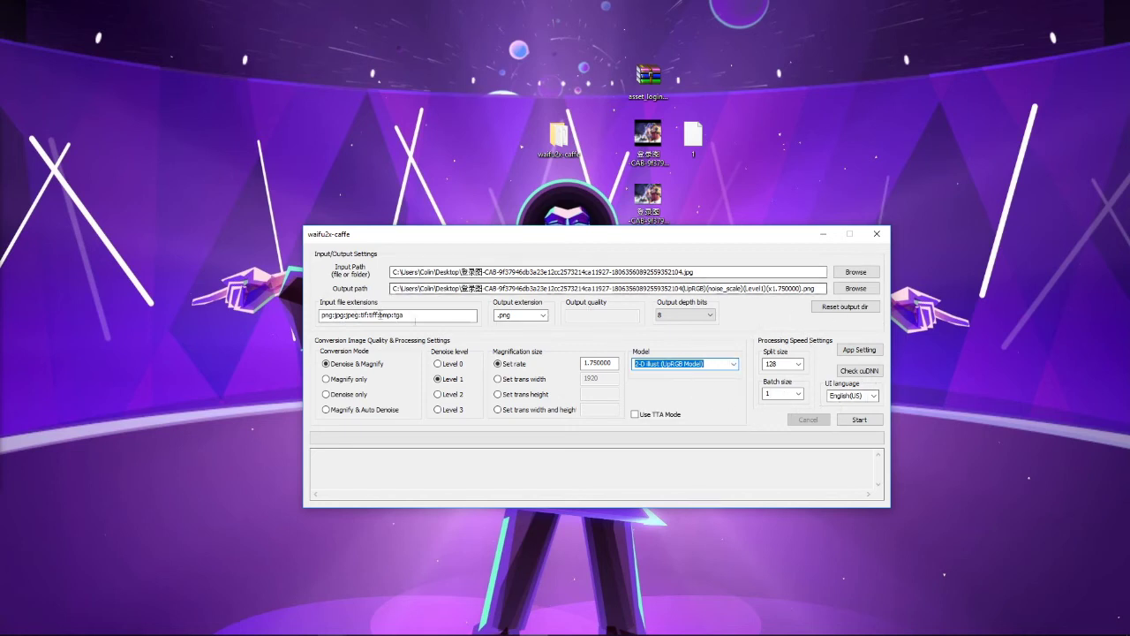
Step: Run the 1.75x conversion and place the resulting upscaled PNG beside the other desktop icons
click(860, 422)
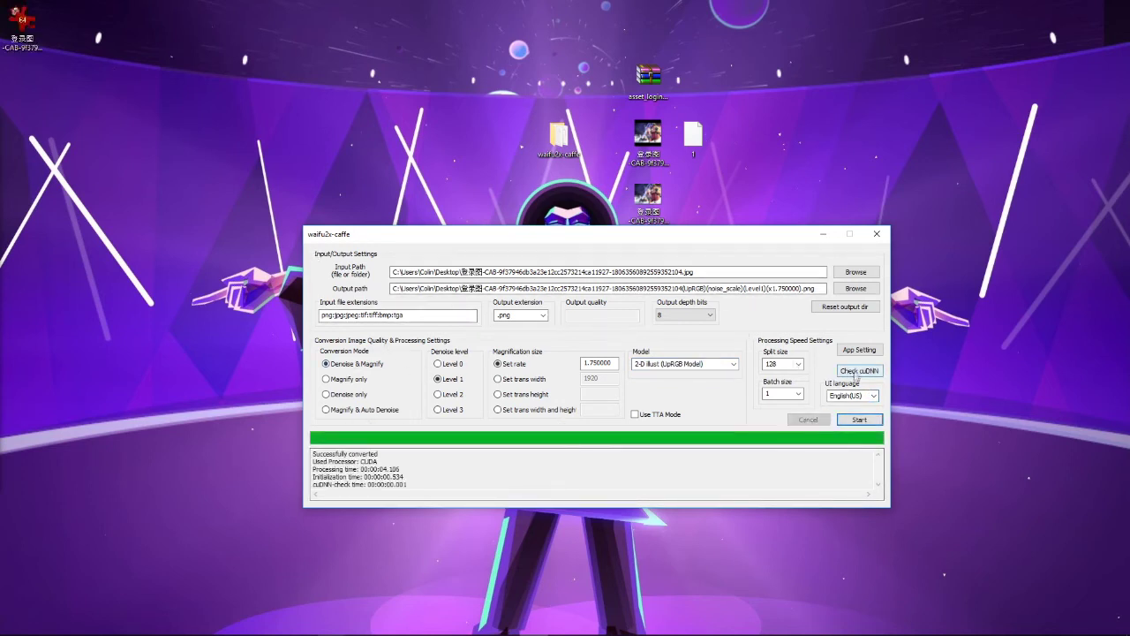
drag(22, 25, 693, 198)
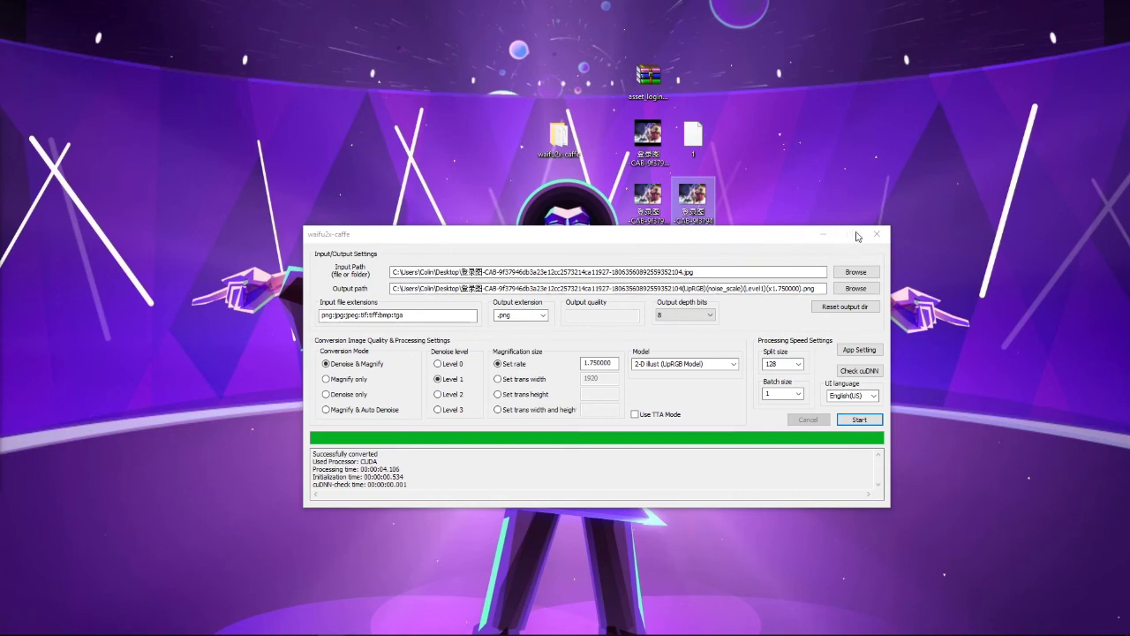
drag(731, 238, 754, 250)
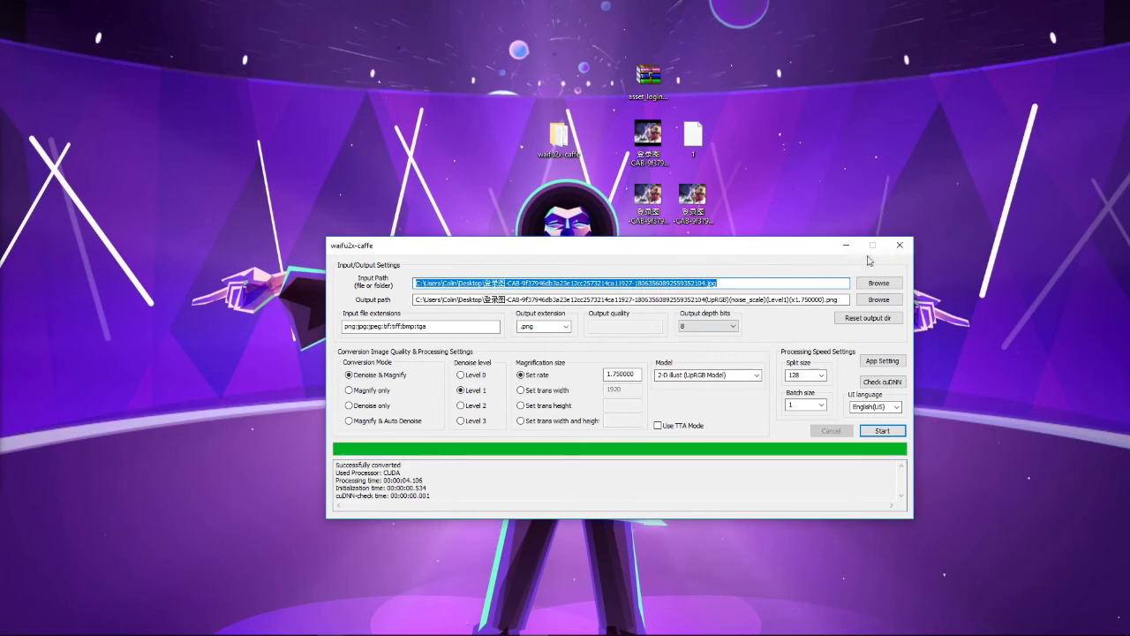
Step: Open the upscaled PNG in IrfanView and confirm its size is 3580 x 2693 pixels
click(690, 199)
double_click(683, 211)
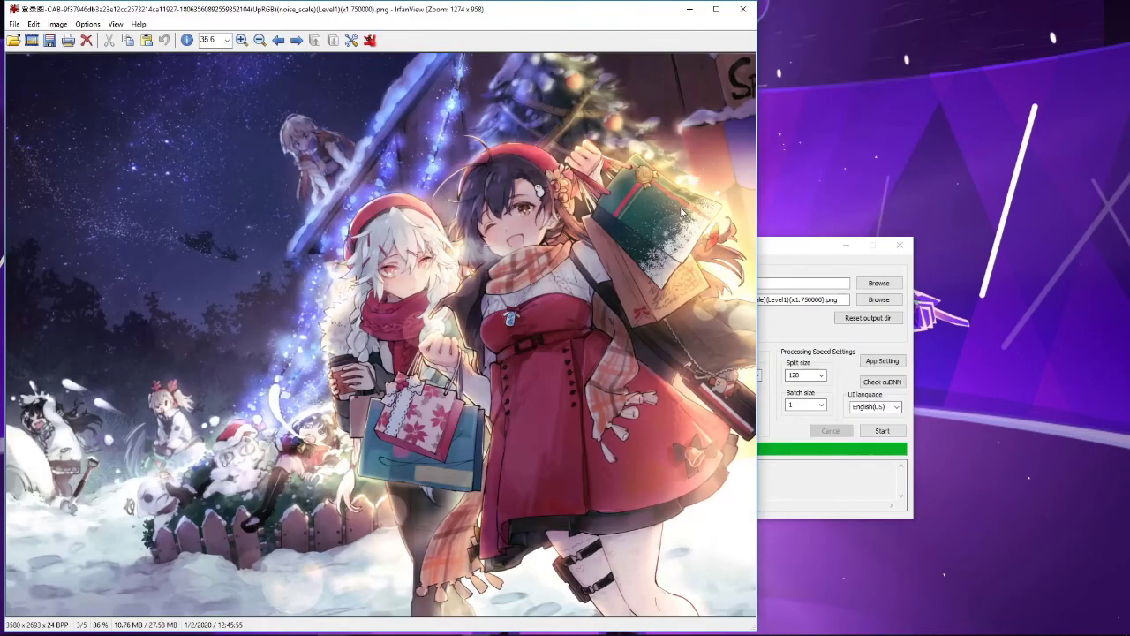
click(57, 23)
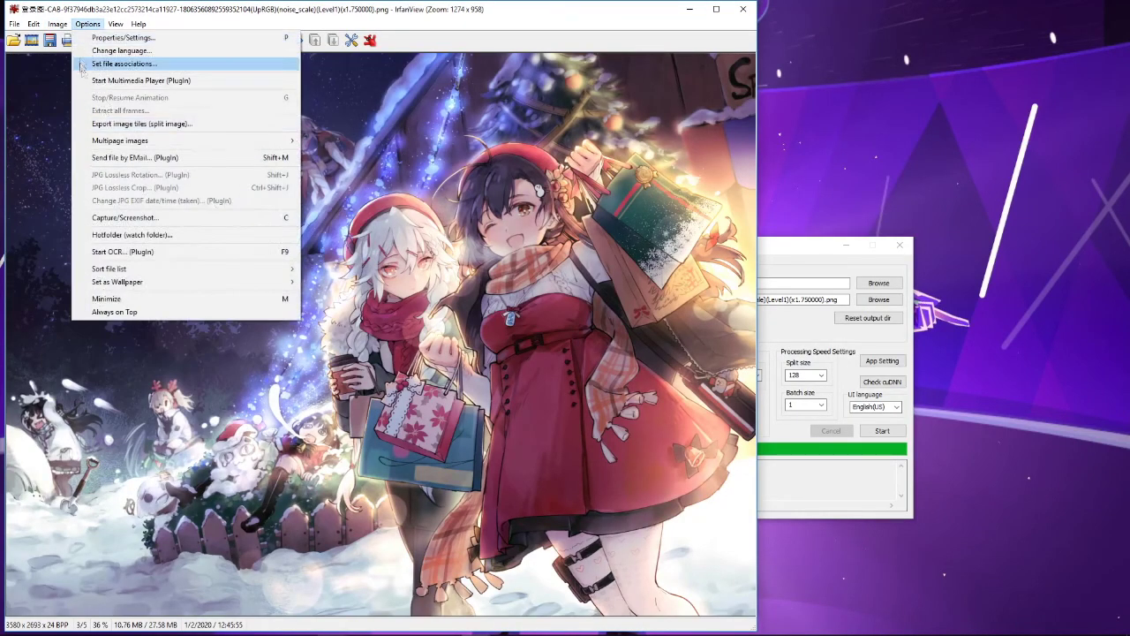
click(84, 30)
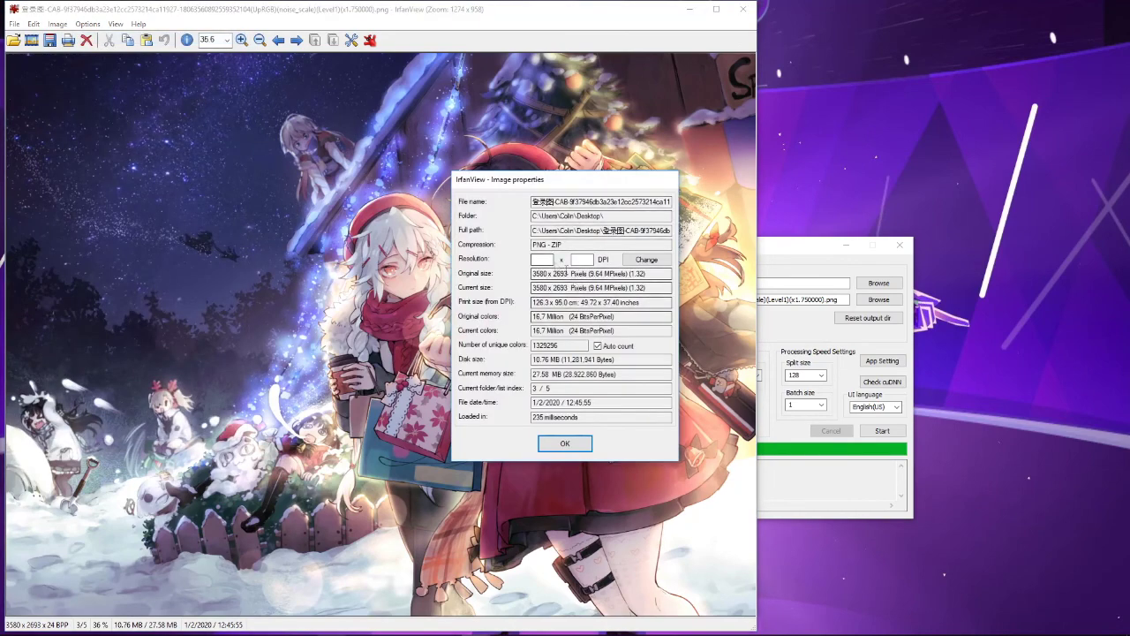
click(574, 445)
click(743, 9)
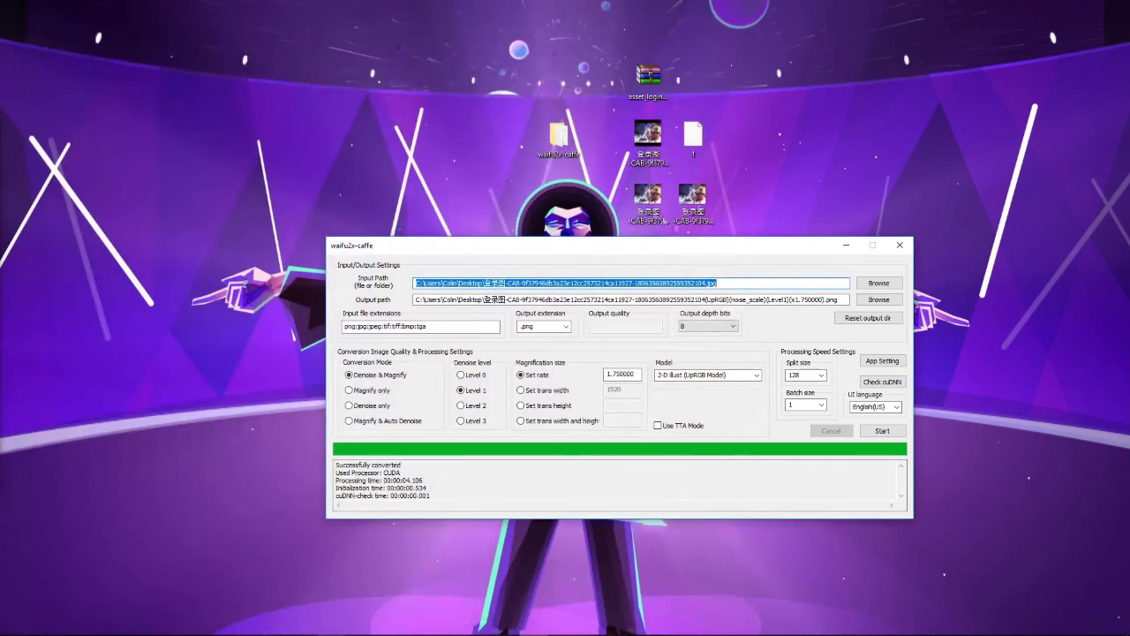
Step: Open the original JPG and check its size of 2046 x 1539 pixels
double_click(648, 199)
click(57, 24)
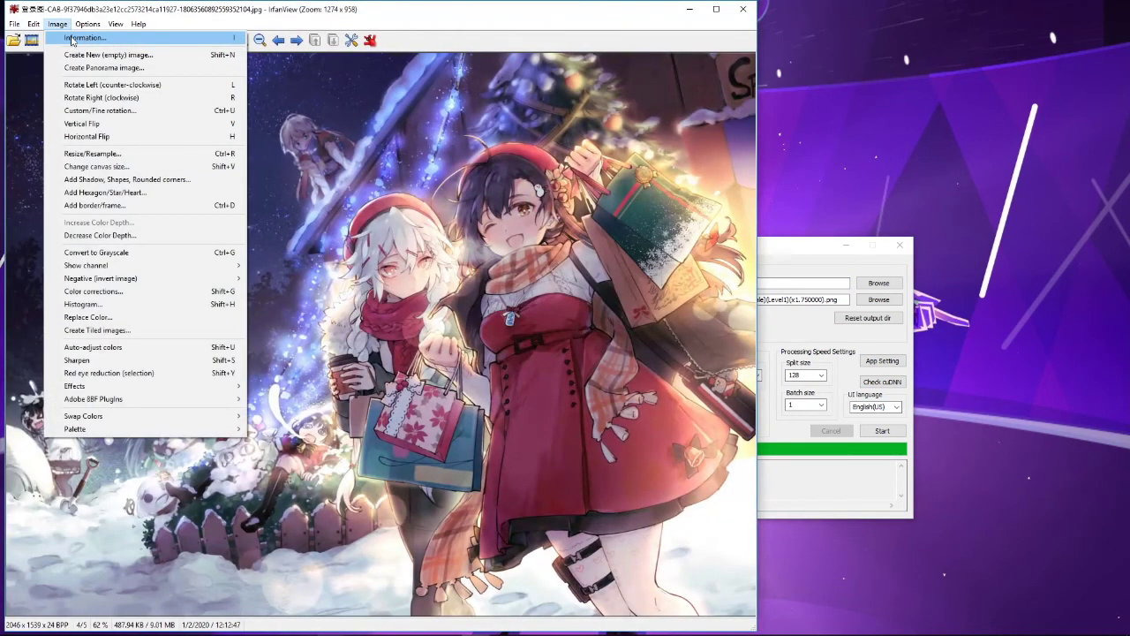
click(72, 38)
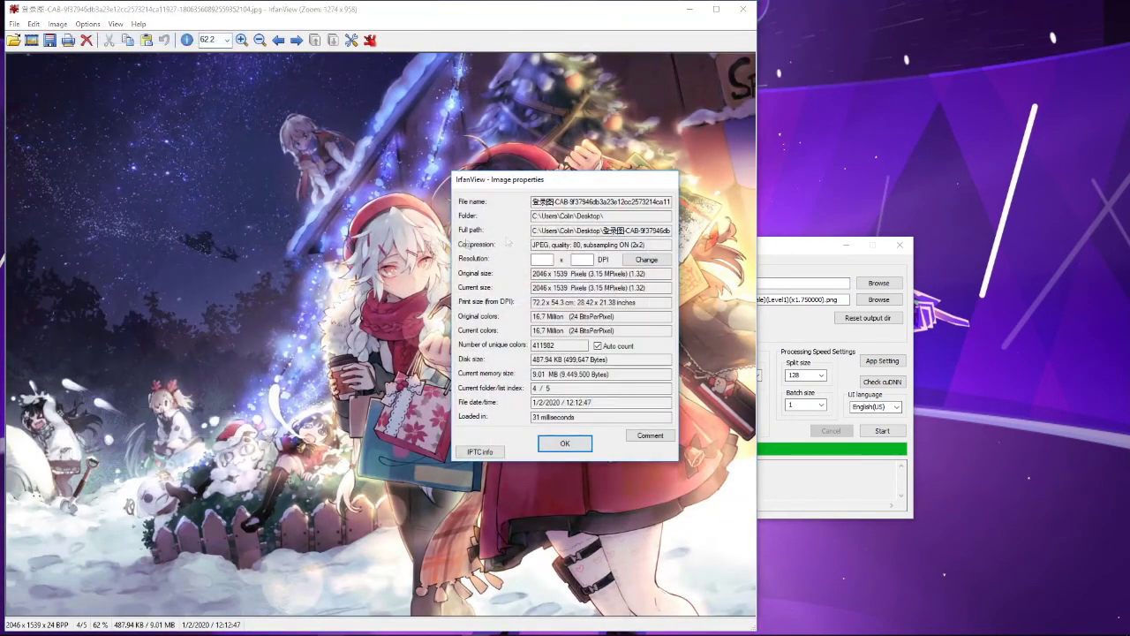
click(564, 444)
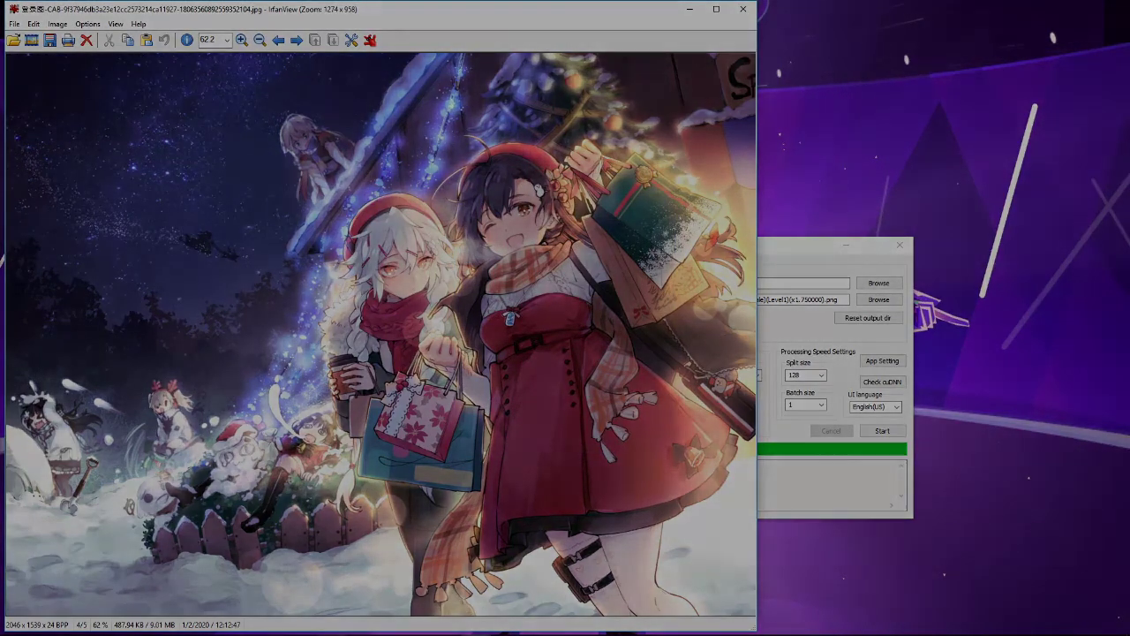